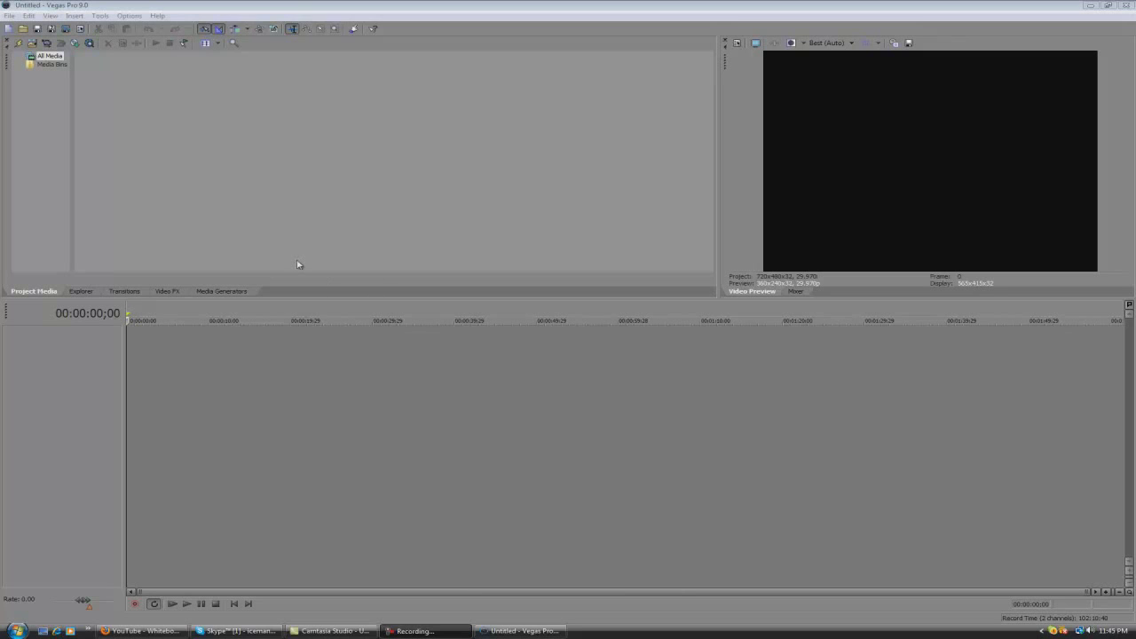
Open a new Explorer window and browse to Videos > Gears of War > Gears 3 > Blindfire.
{"action": "left_click", "coordinate": [18, 631]}
{"action": "left_click", "coordinate": [216, 364]}
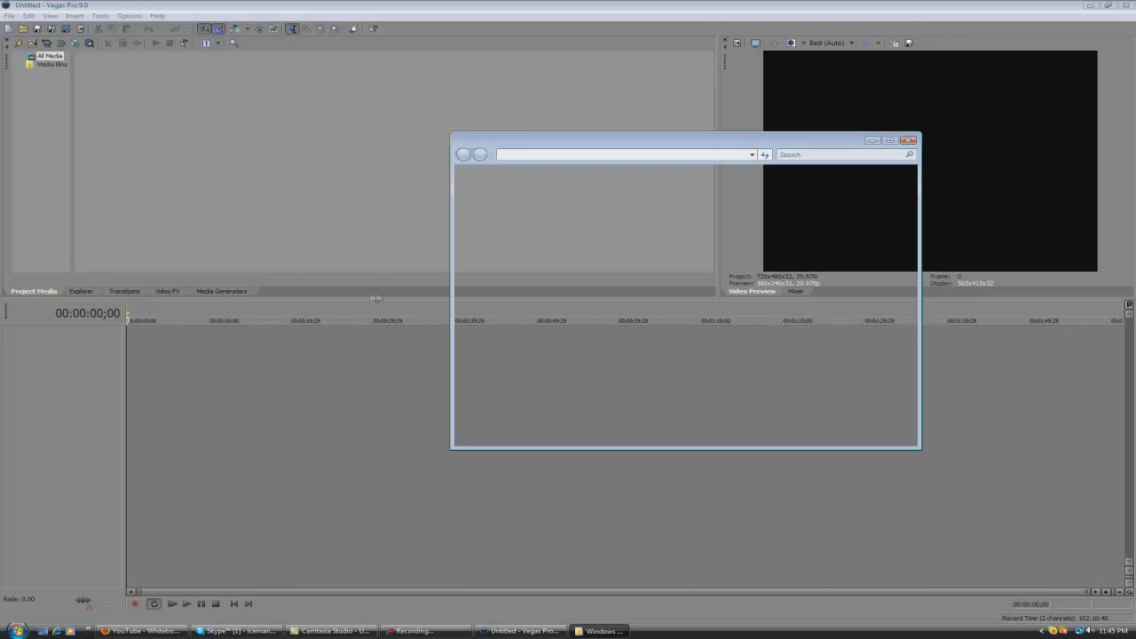
{"action": "double_click", "coordinate": [585, 330]}
{"action": "double_click", "coordinate": [633, 233]}
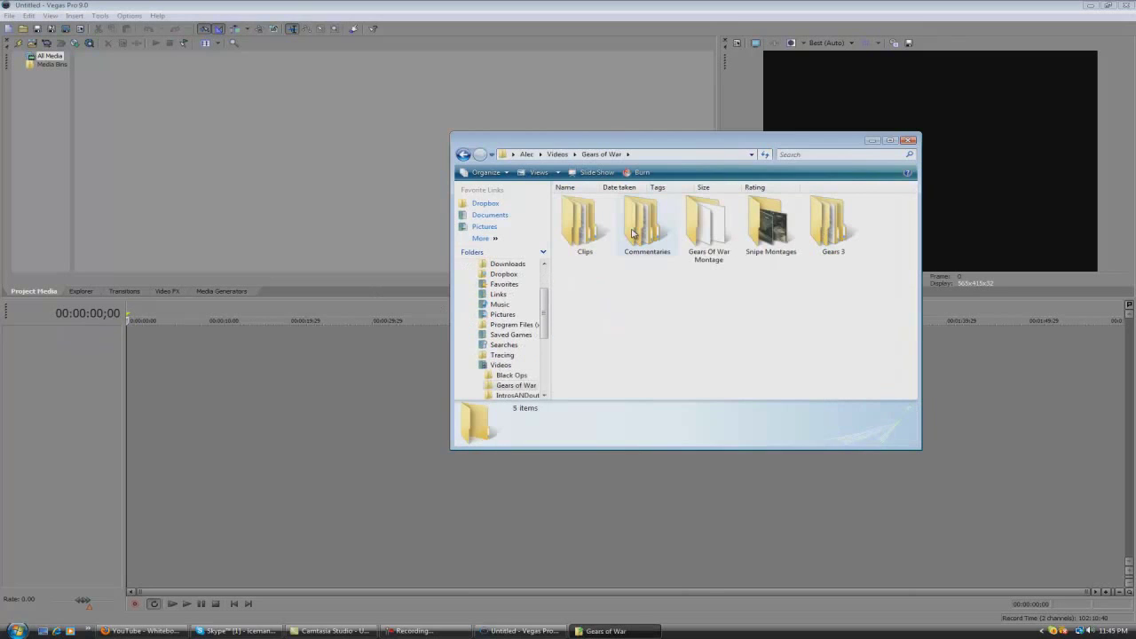
{"action": "double_click", "coordinate": [582, 236]}
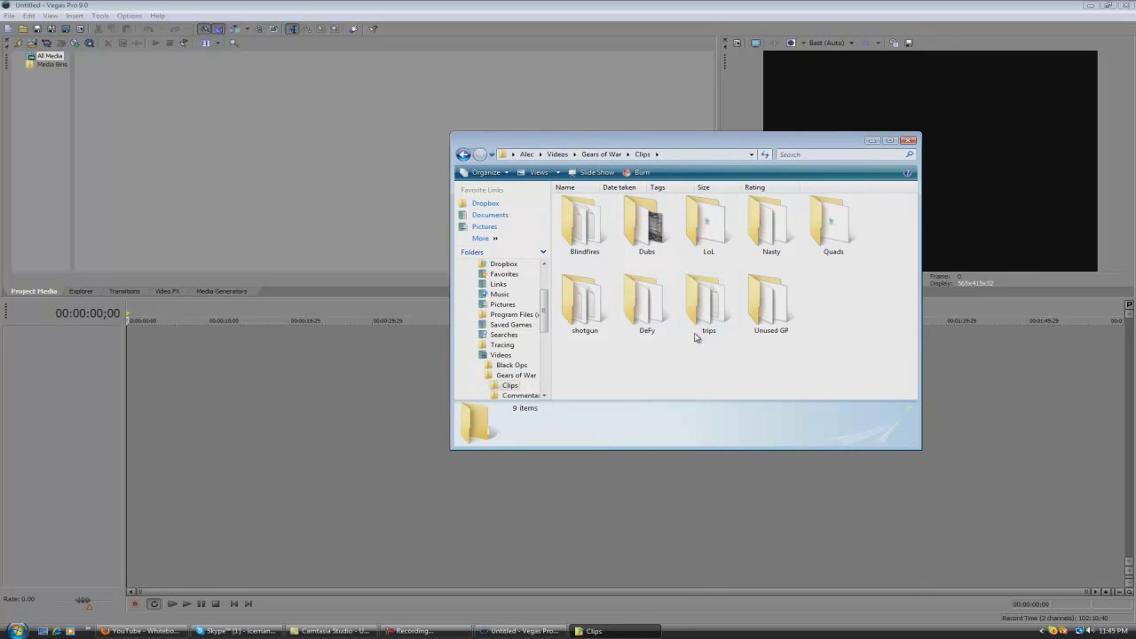
{"action": "double_click", "coordinate": [581, 229]}
{"action": "scroll", "coordinate": [538, 199], "scroll_direction": "down", "scroll_amount": 1}
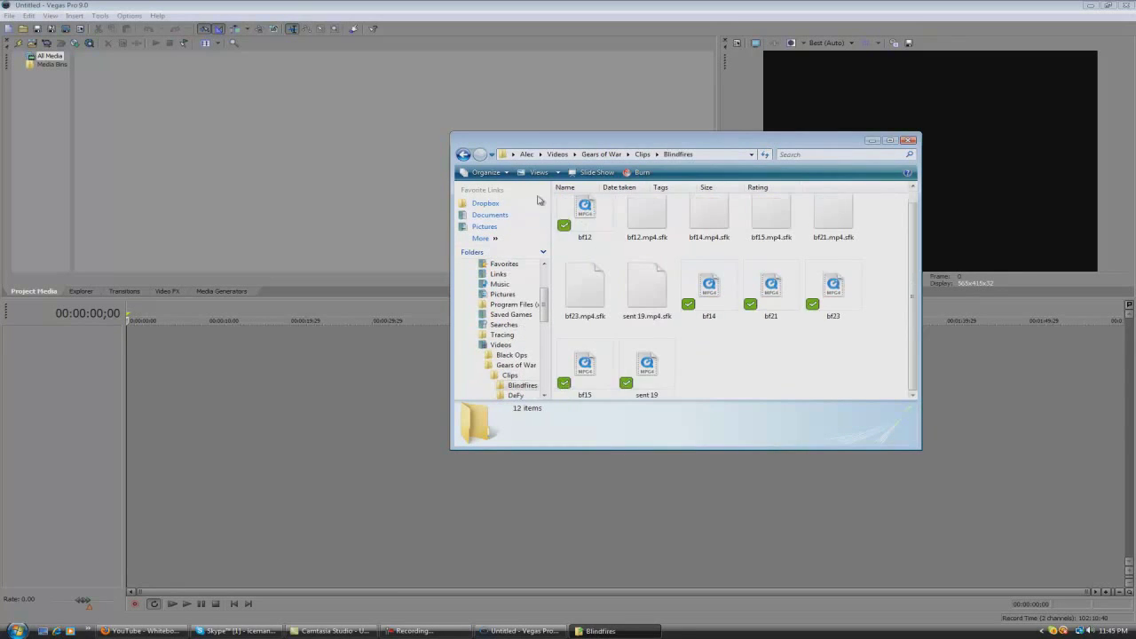
{"action": "left_click", "coordinate": [463, 154]}
{"action": "left_click", "coordinate": [462, 155]}
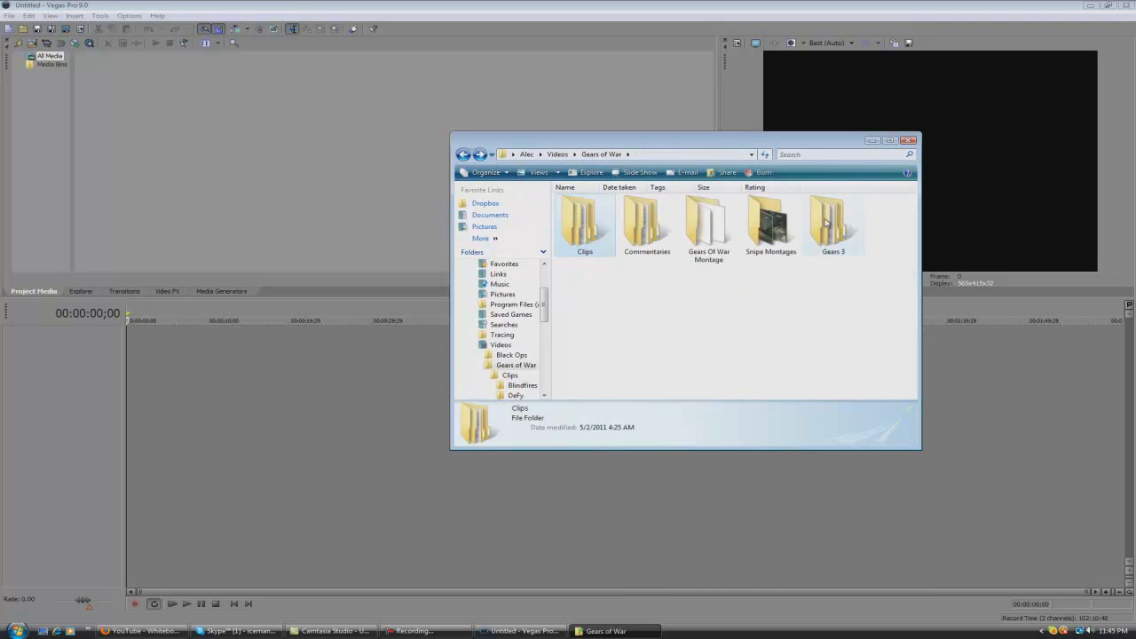
{"action": "double_click", "coordinate": [828, 225]}
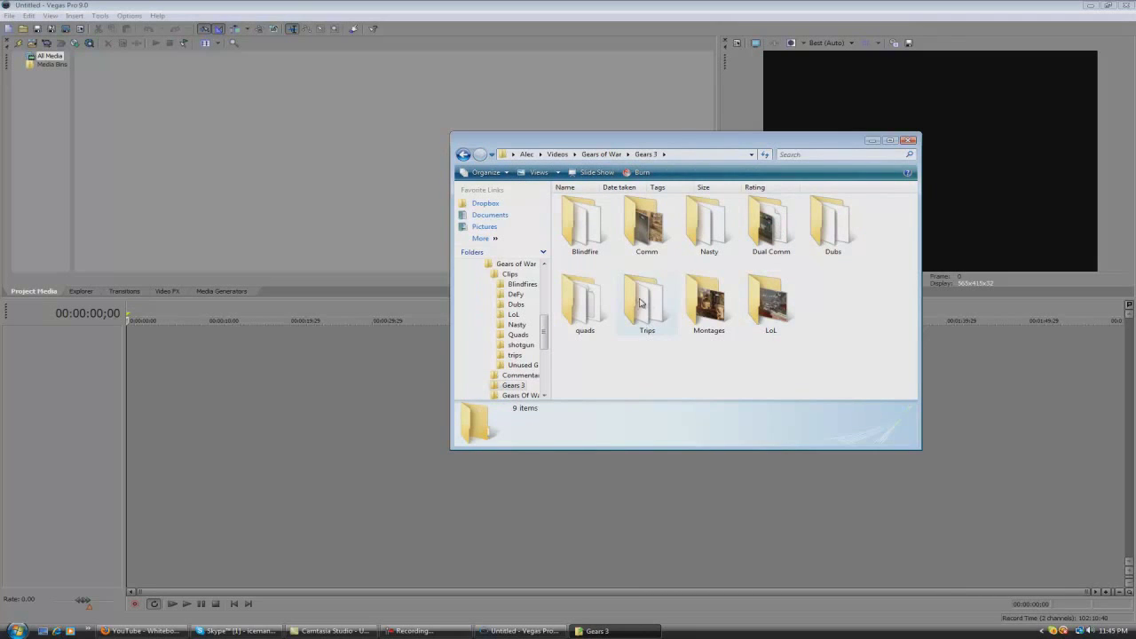
{"action": "double_click", "coordinate": [586, 227]}
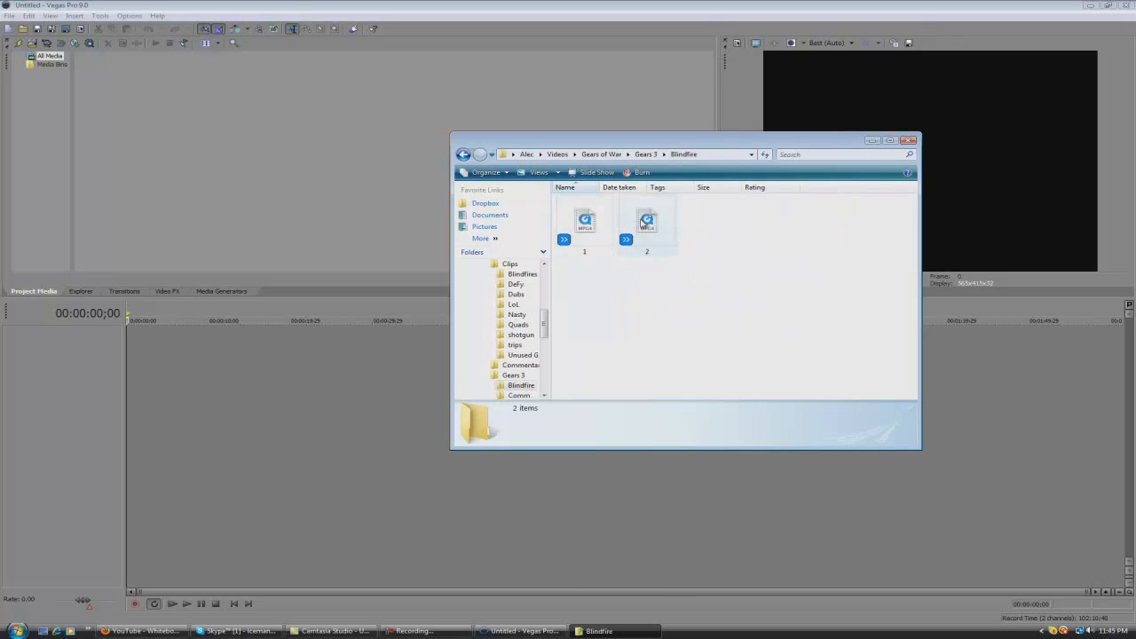
Drag video file 2 onto the start of the Vegas timeline.
{"action": "left_click_drag", "start_coordinate": [641, 223], "coordinate": [186, 407]}
{"action": "left_click_drag", "start_coordinate": [113, 359], "coordinate": [151, 344]}
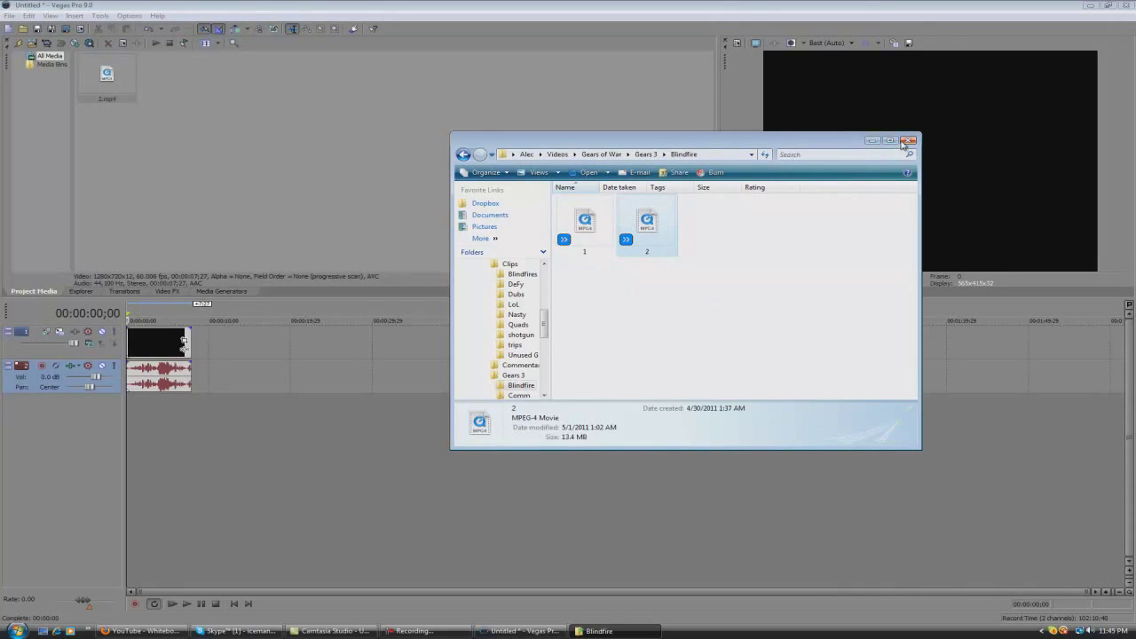
{"action": "left_click", "coordinate": [151, 345]}
Set the gameplay clip's properties to Disable resample.
{"action": "left_click", "coordinate": [151, 344]}
{"action": "scroll", "coordinate": [222, 346], "scroll_direction": "up", "scroll_amount": 4}
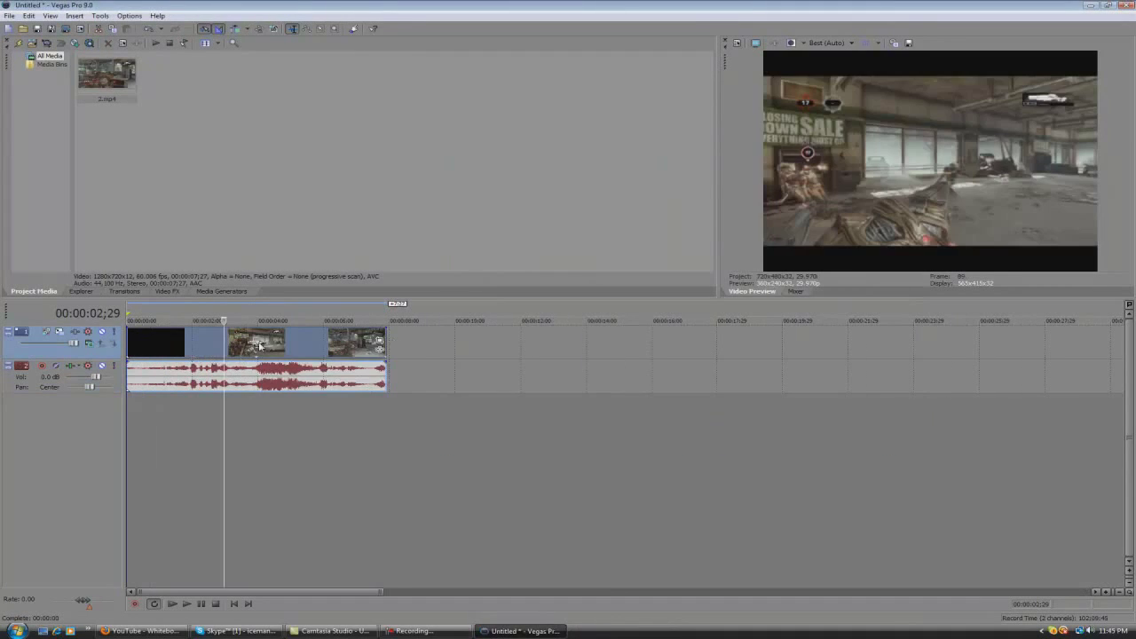
{"action": "right_click", "coordinate": [259, 344]}
{"action": "left_click", "coordinate": [293, 600]}
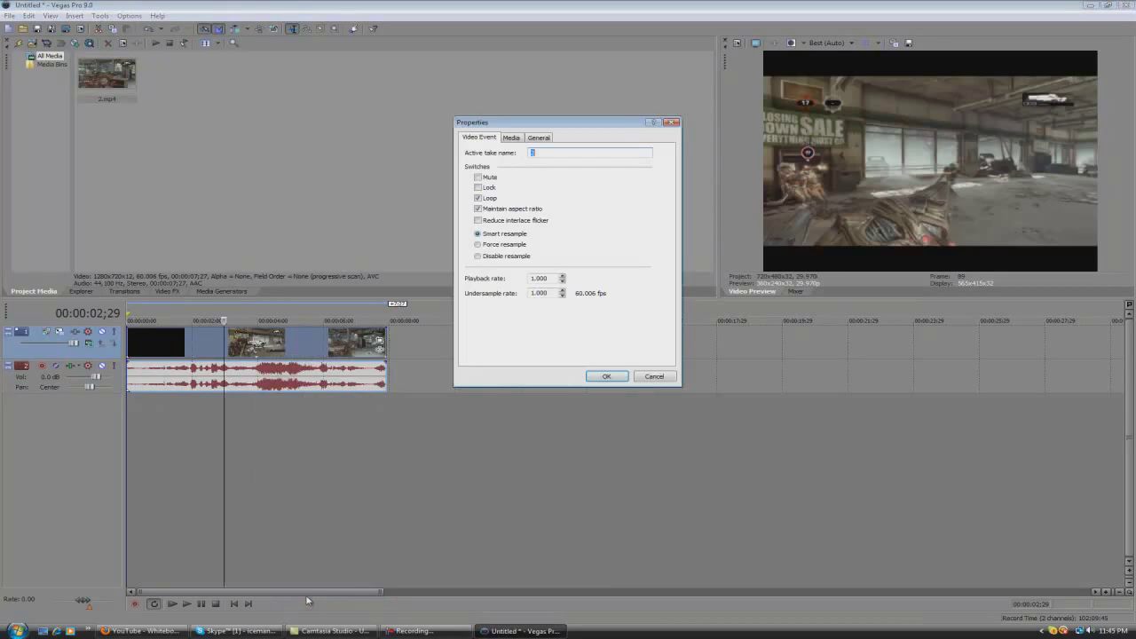
{"action": "left_click", "coordinate": [500, 257]}
{"action": "left_click", "coordinate": [612, 377]}
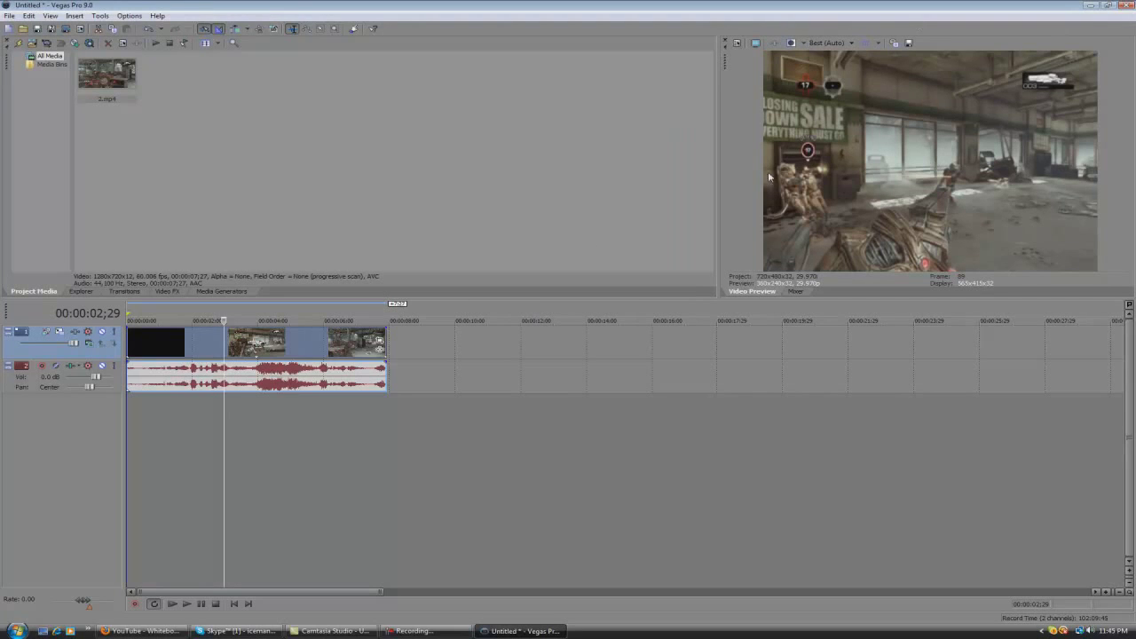
Set the project video size to 1280 wide by 720 high.
{"action": "left_click", "coordinate": [757, 43]}
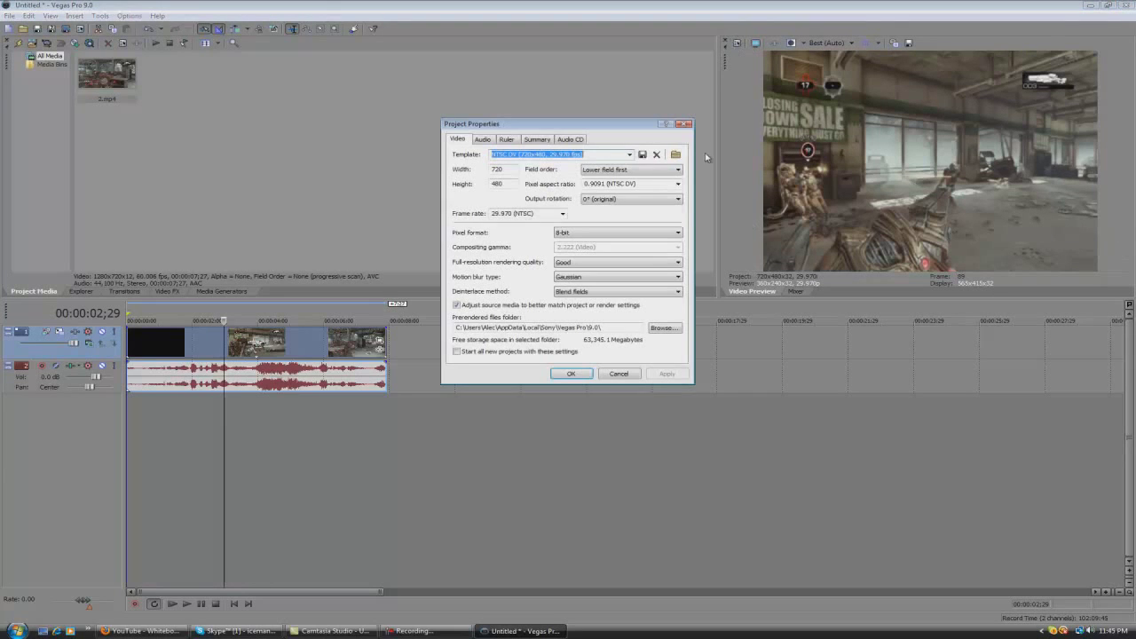
{"action": "key", "text": "Tab"}
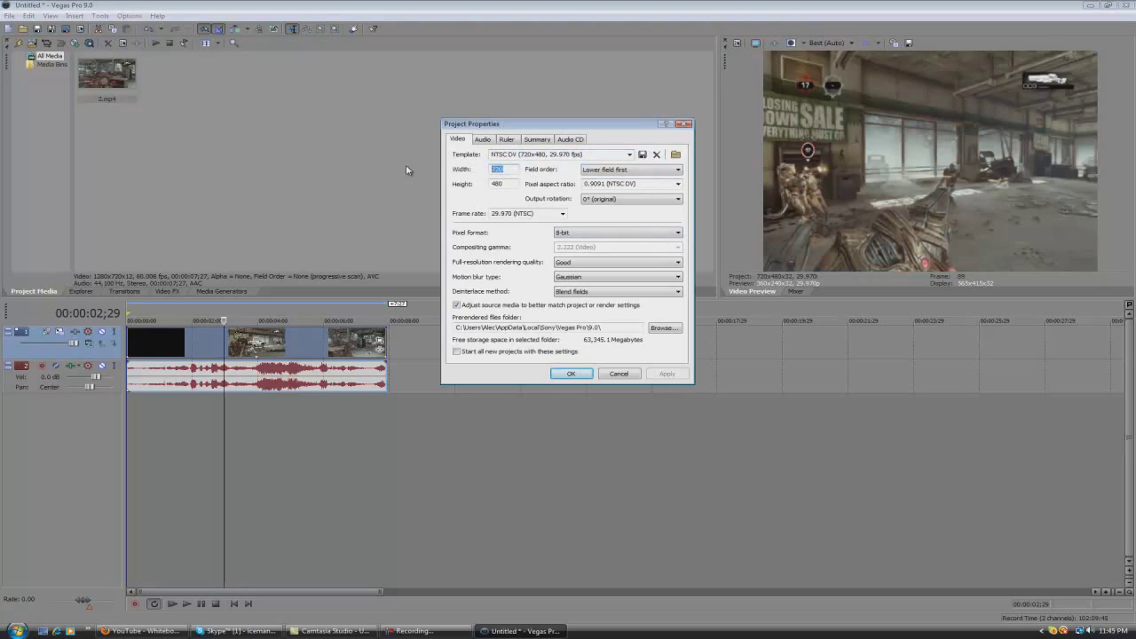
{"action": "key", "text": "Tab"}
{"action": "type", "text": "720"}
{"action": "key", "text": "shift+Tab"}
{"action": "type", "text": "1,2"}
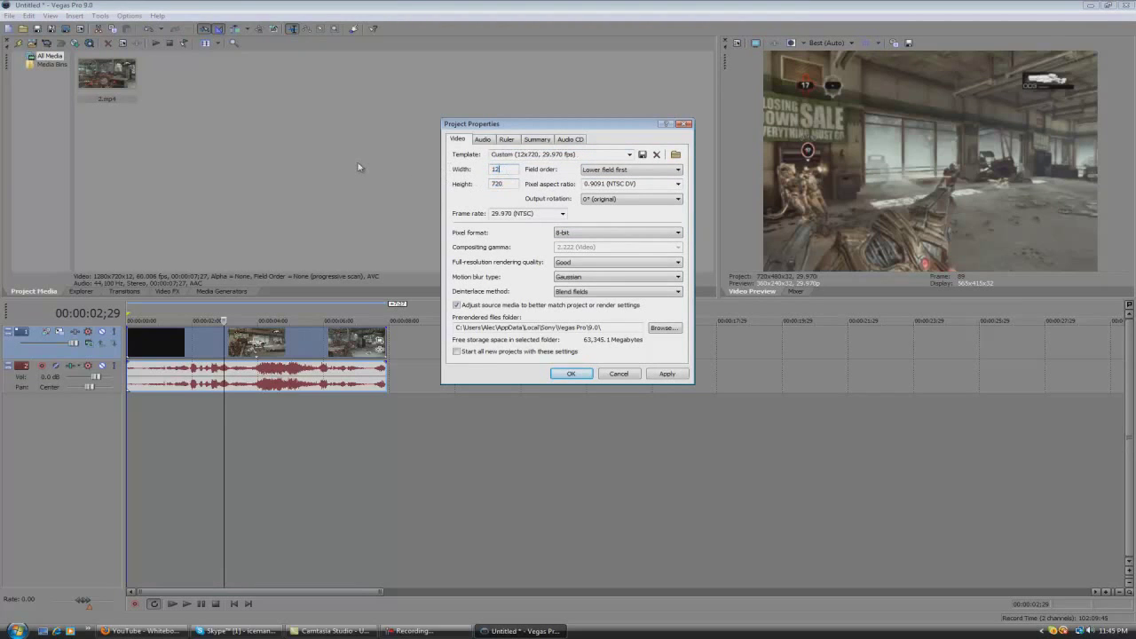
{"action": "type", "text": "80"}
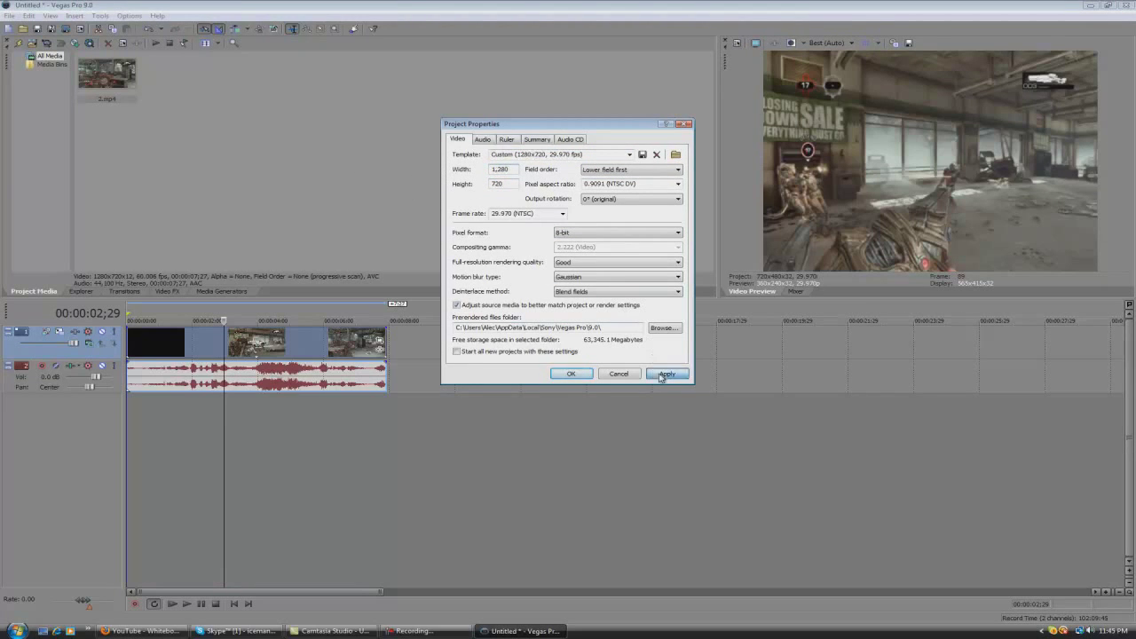
{"action": "left_click", "coordinate": [664, 374]}
{"action": "left_click", "coordinate": [566, 375]}
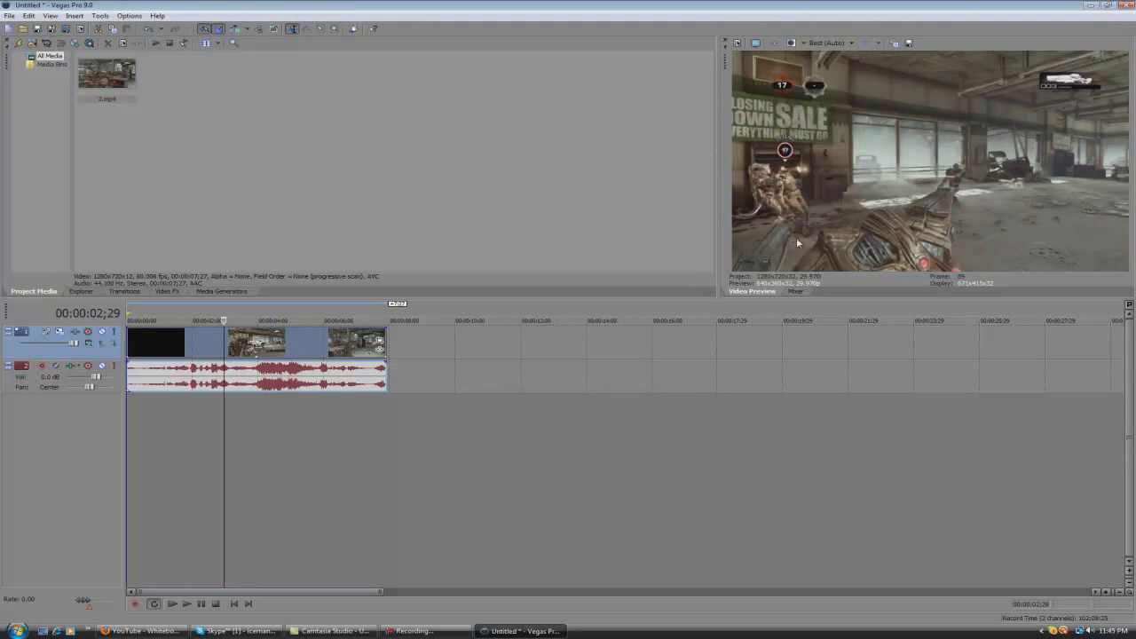
Scrub the playhead from 00:00:04;05 back to 00:00:02;16.
{"action": "left_click", "coordinate": [288, 359]}
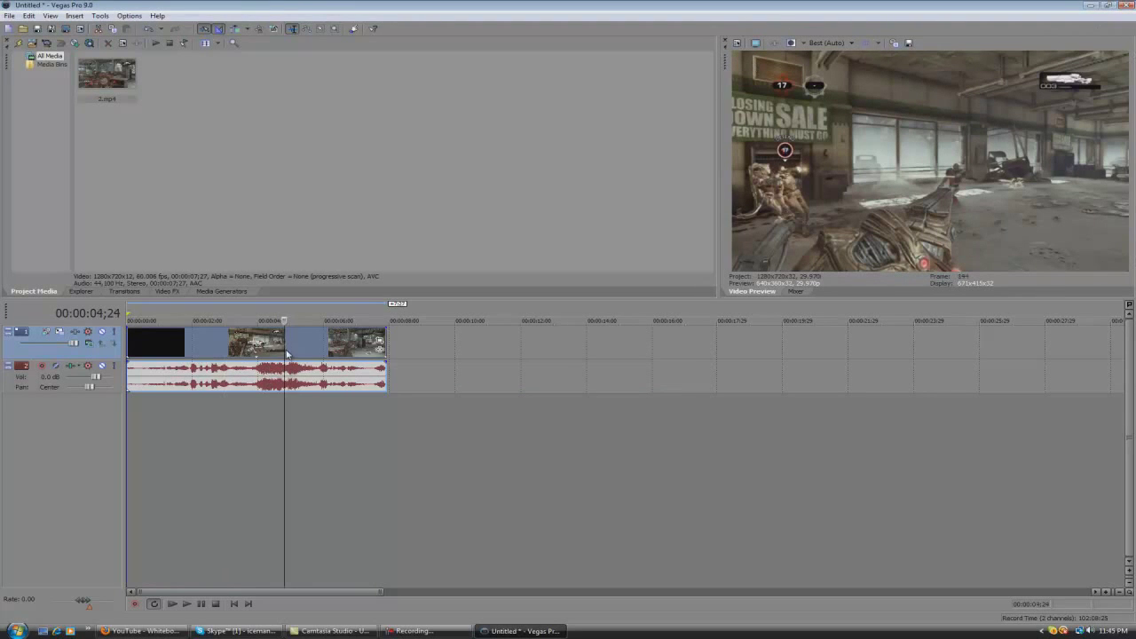
{"action": "left_click", "coordinate": [262, 346]}
{"action": "left_click_drag", "start_coordinate": [263, 346], "coordinate": [224, 347]}
Apply Sony Color Curves with no preset to the gameplay clip.
{"action": "left_click", "coordinate": [168, 291]}
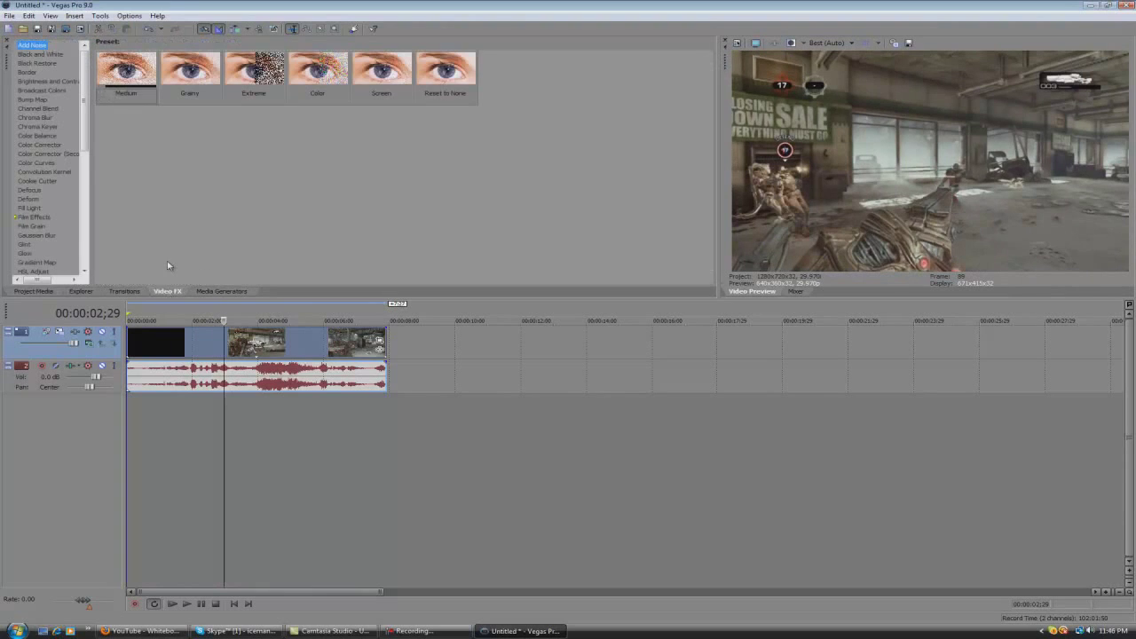
{"action": "left_click", "coordinate": [32, 227]}
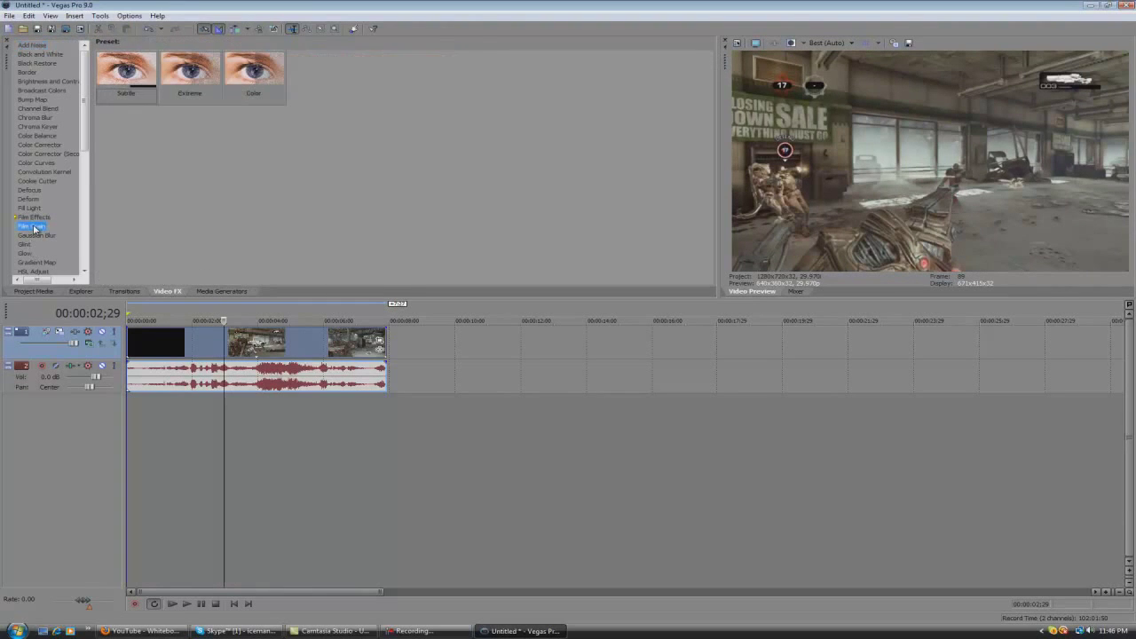
{"action": "left_click", "coordinate": [52, 156]}
{"action": "left_click", "coordinate": [48, 164]}
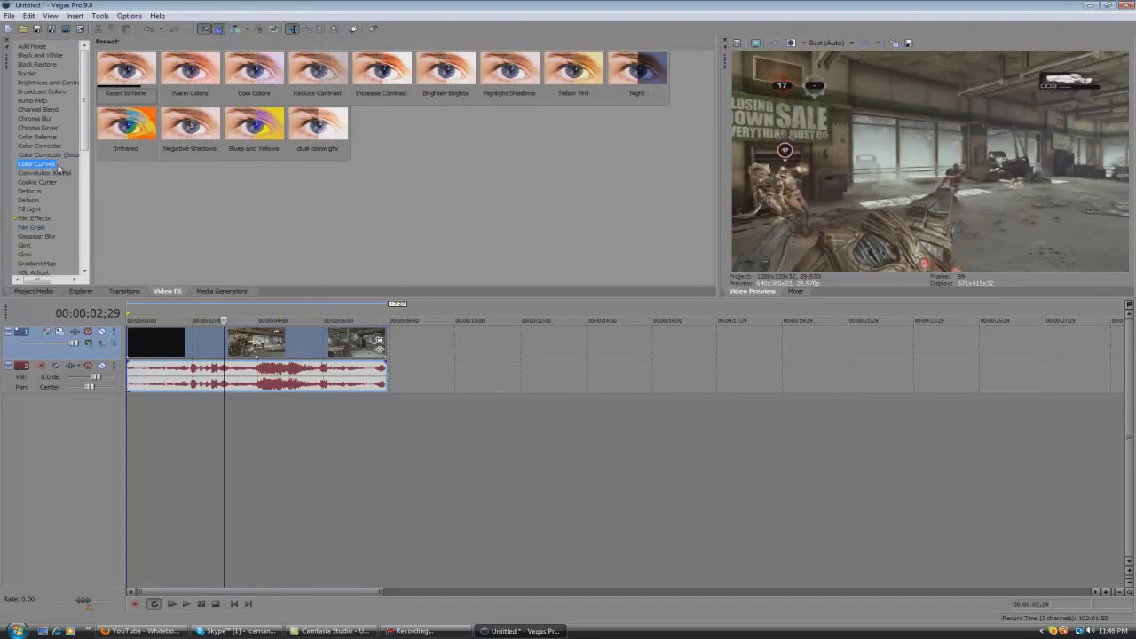
{"action": "left_click_drag", "start_coordinate": [133, 82], "coordinate": [239, 351]}
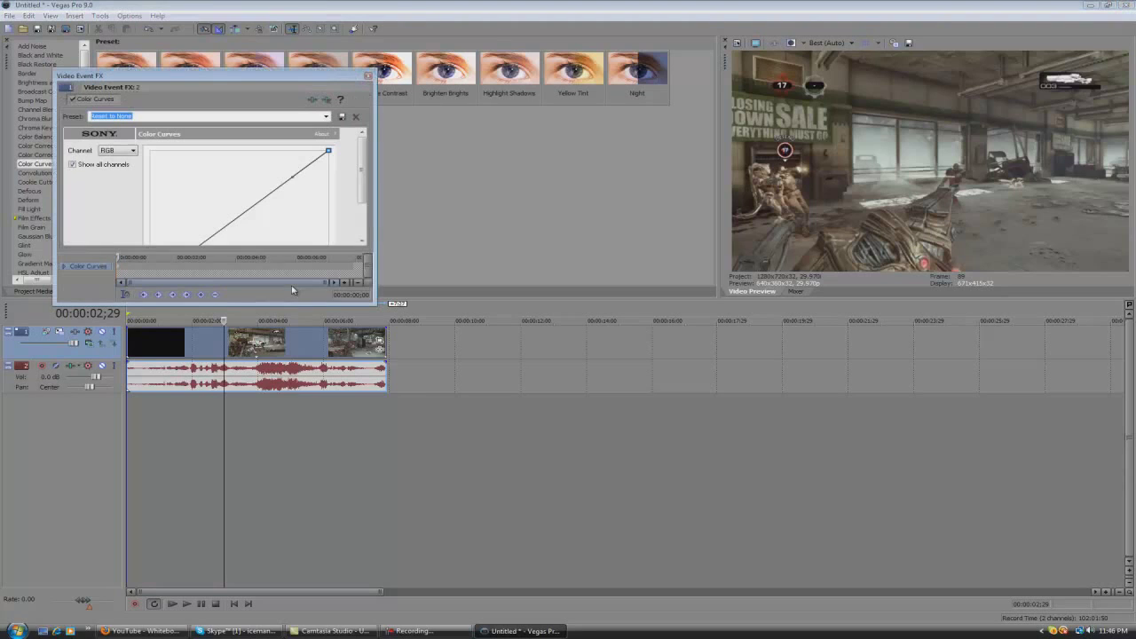
Add two control points and bend the curve to adjust highlights and shadows.
{"action": "left_click", "coordinate": [293, 175]}
{"action": "left_click_drag", "start_coordinate": [292, 173], "coordinate": [283, 171]}
{"action": "left_click_drag", "start_coordinate": [363, 179], "coordinate": [362, 232]}
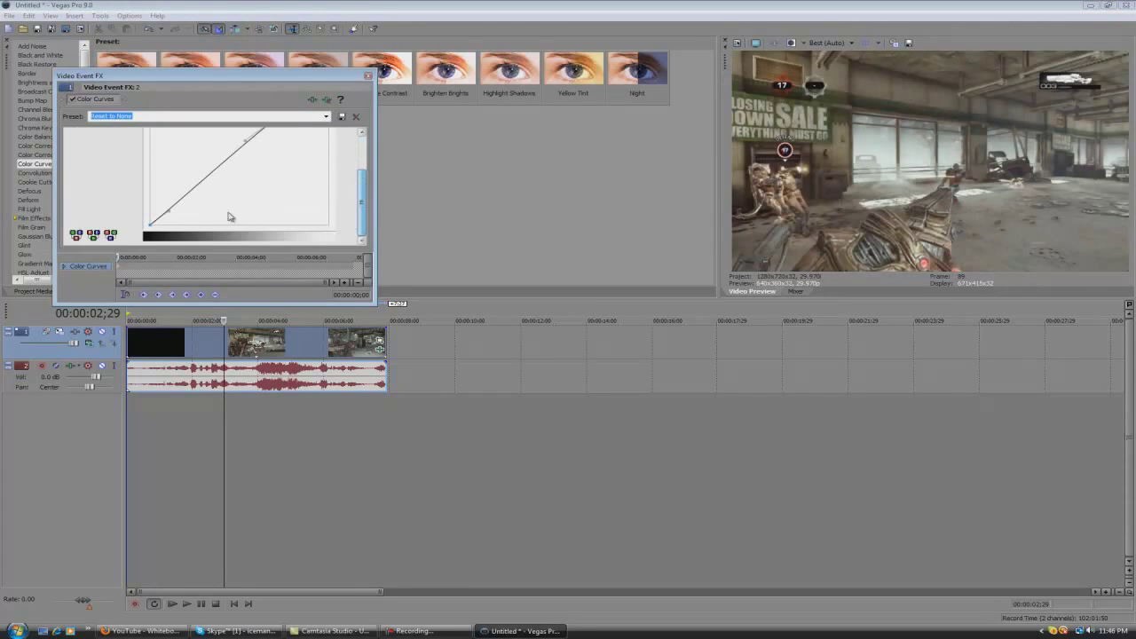
{"action": "left_click", "coordinate": [196, 188]}
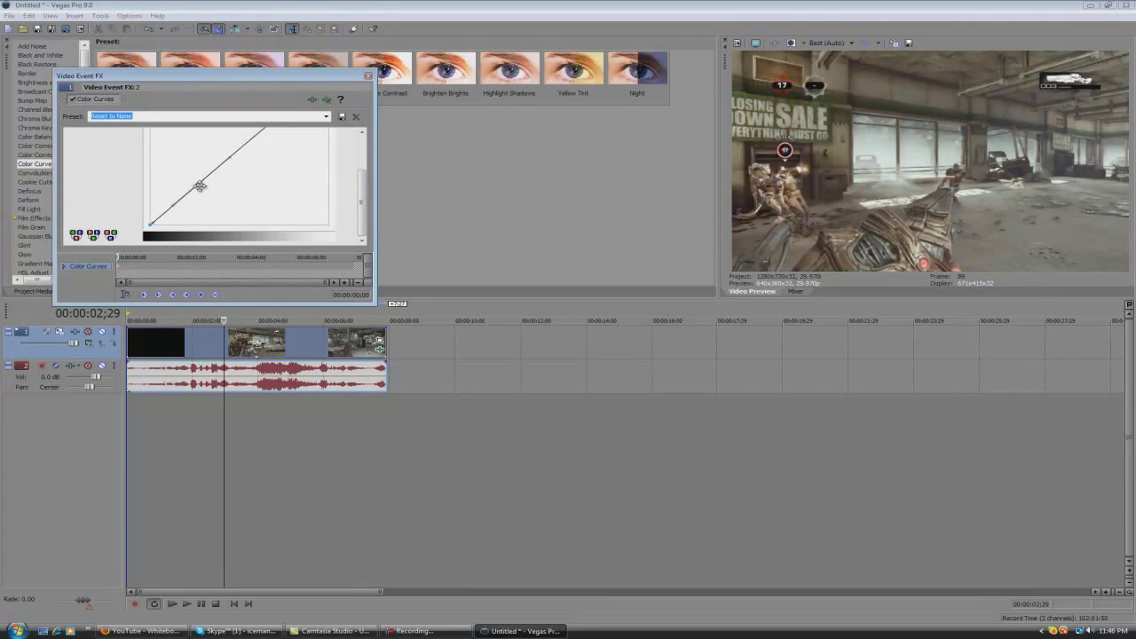
{"action": "left_click_drag", "start_coordinate": [198, 185], "coordinate": [207, 190]}
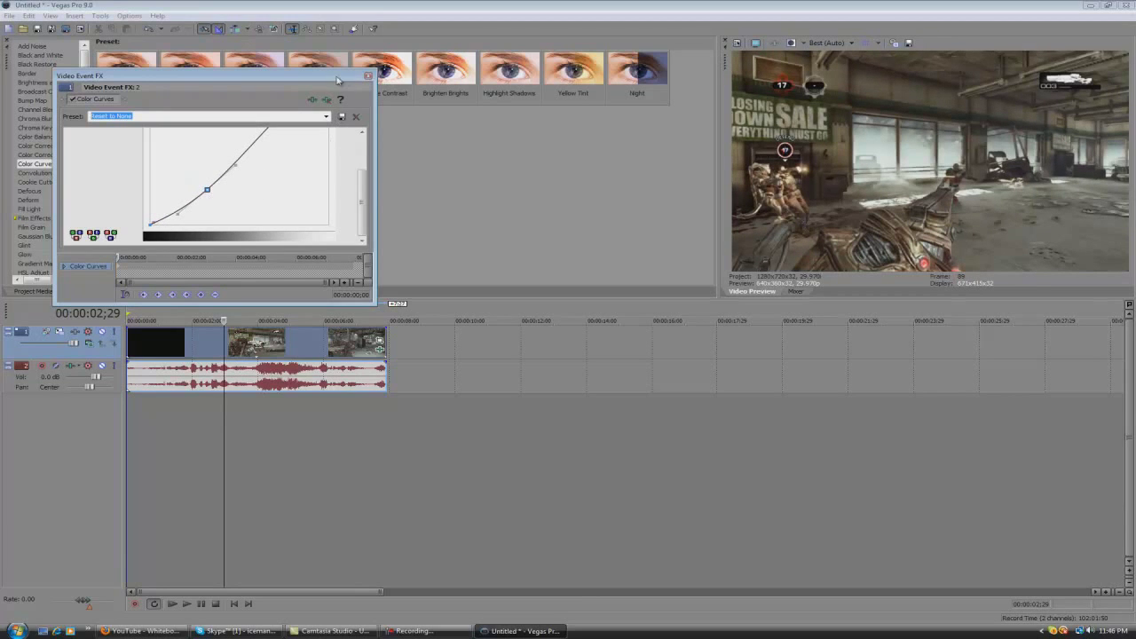
Add Brightness and Contrast to the clip with contrast 0.10.
{"action": "left_click", "coordinate": [311, 99]}
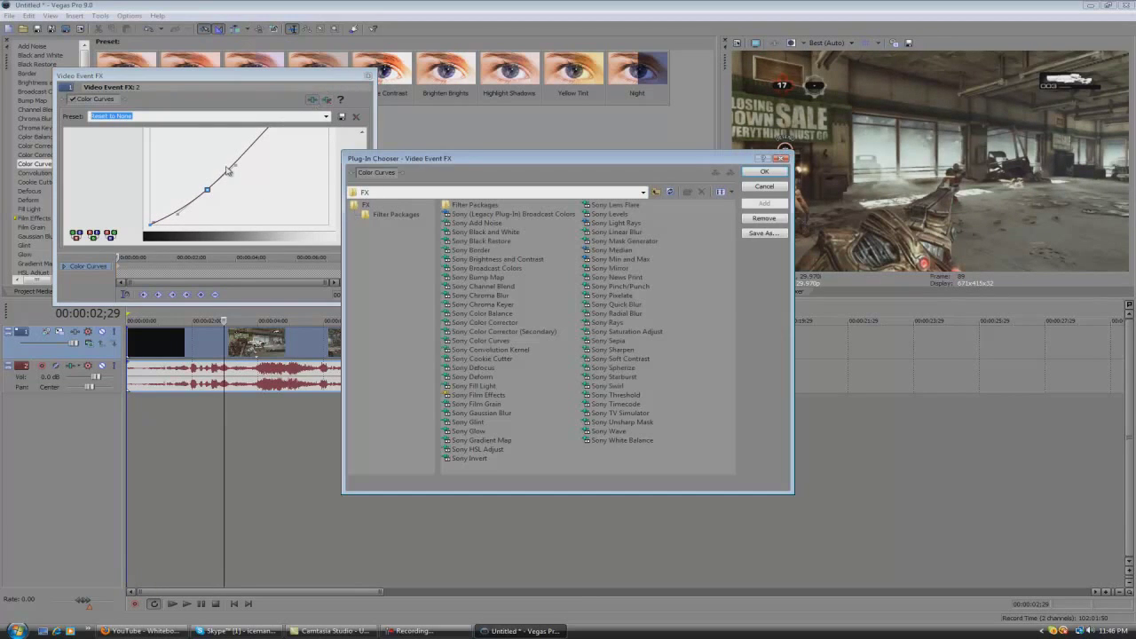
{"action": "left_click", "coordinate": [497, 258]}
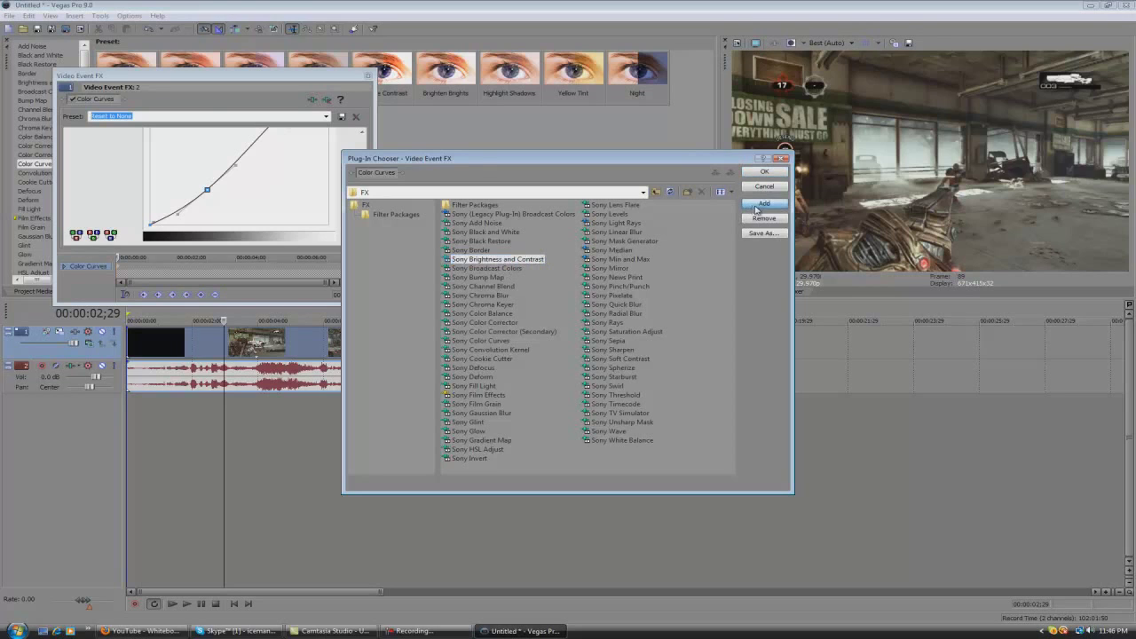
{"action": "left_click", "coordinate": [764, 172]}
{"action": "left_click_drag", "start_coordinate": [177, 168], "coordinate": [182, 169]}
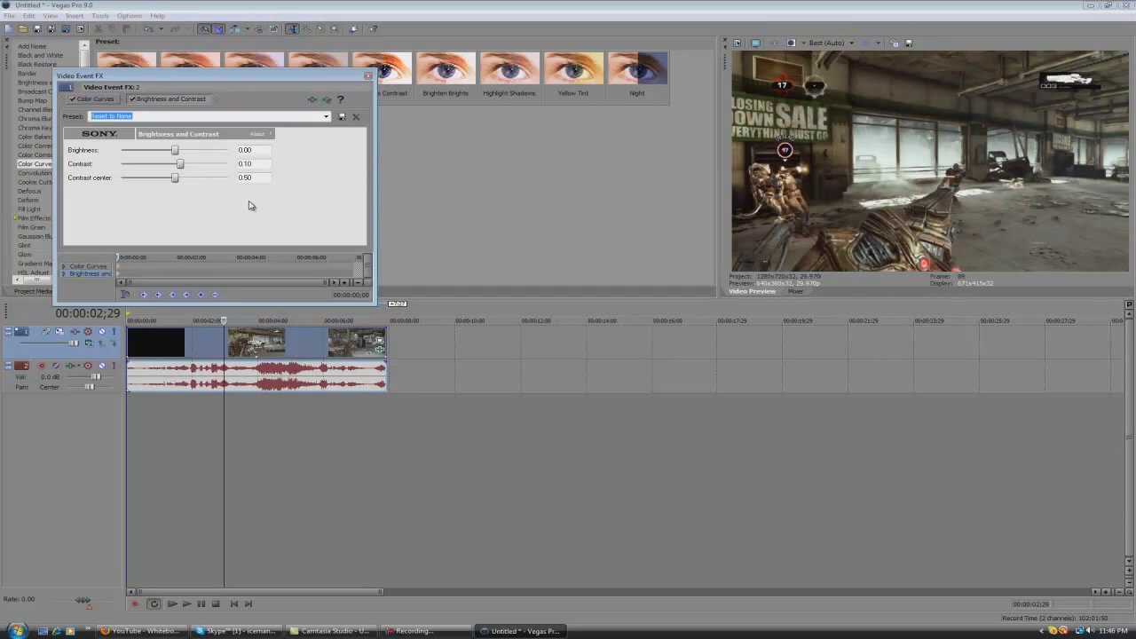
Add HSL Adjust to the chain with saturation 1.20.
{"action": "left_click", "coordinate": [312, 99]}
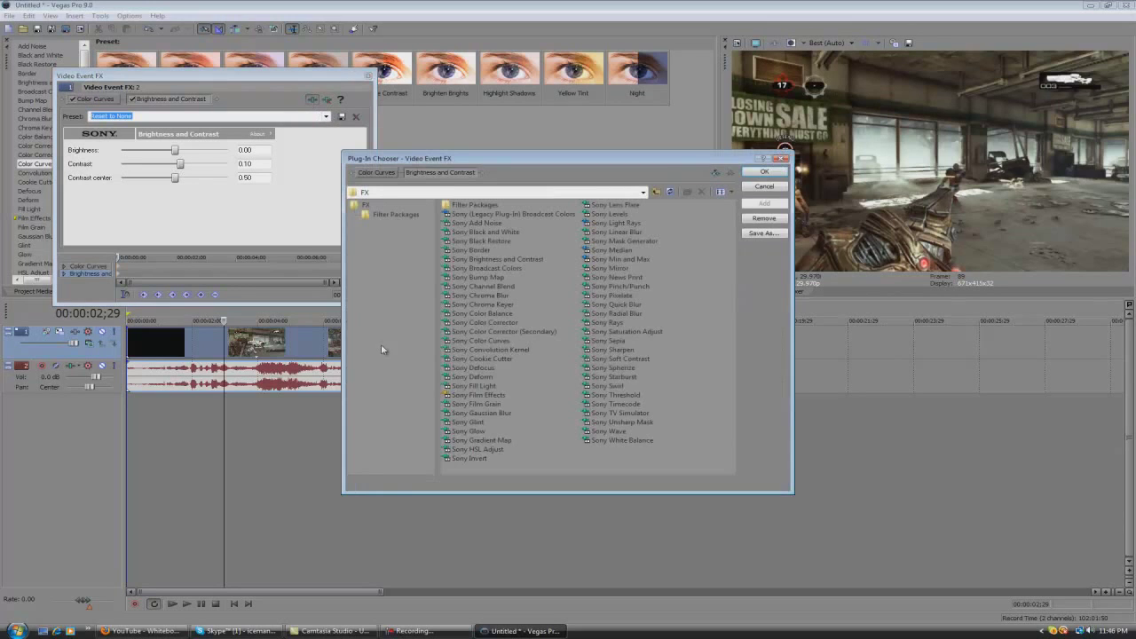
{"action": "left_click", "coordinate": [486, 449]}
{"action": "left_click", "coordinate": [772, 204]}
{"action": "left_click", "coordinate": [770, 172]}
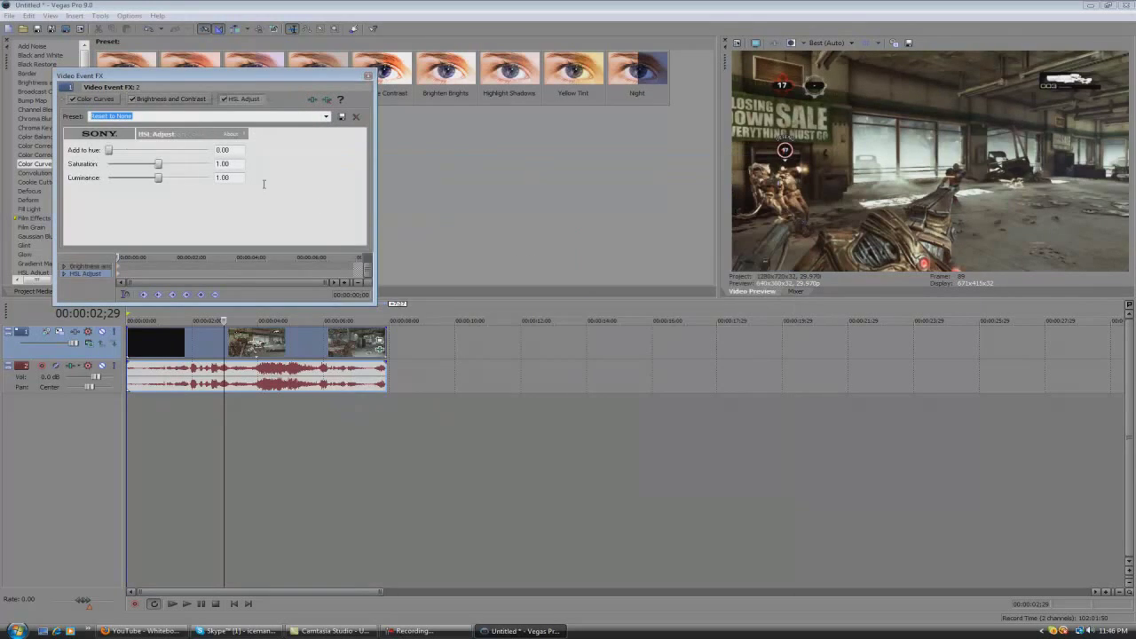
{"action": "left_click_drag", "start_coordinate": [157, 166], "coordinate": [171, 169]}
Add the Levels effect to the clip's plug-in chain.
{"action": "left_click", "coordinate": [319, 99]}
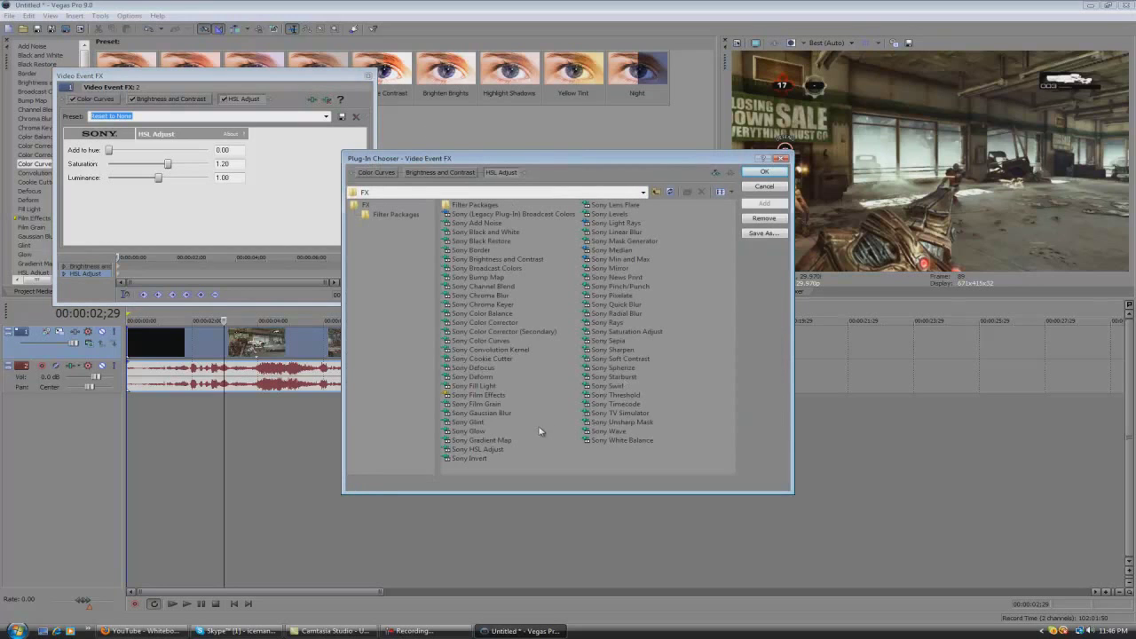
{"action": "left_click", "coordinate": [613, 214]}
{"action": "left_click", "coordinate": [763, 203]}
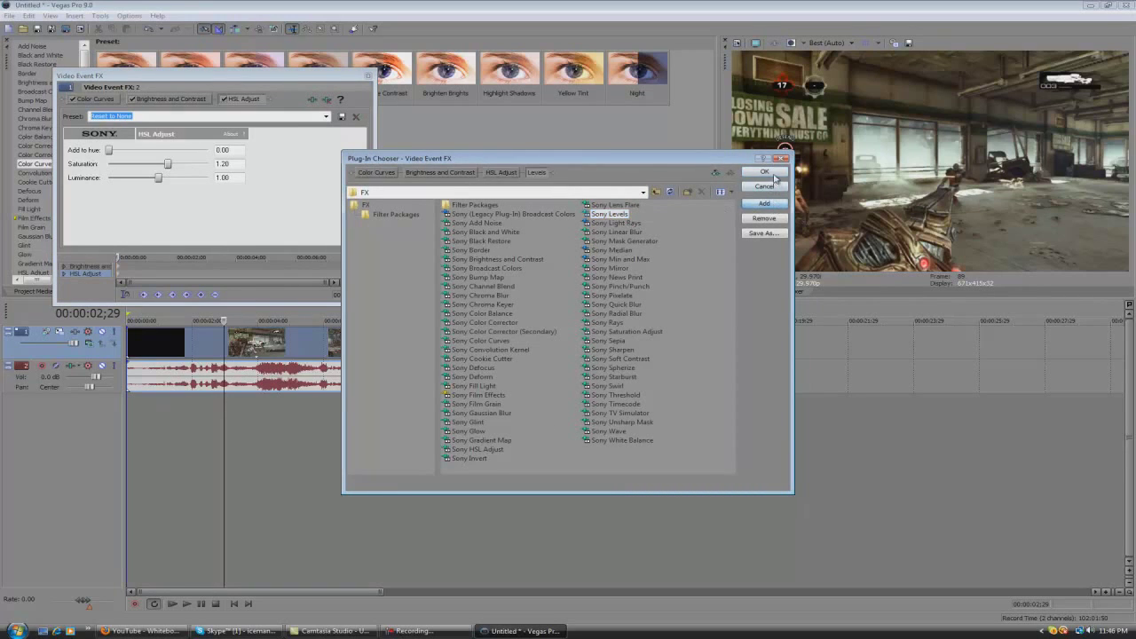
{"action": "left_click", "coordinate": [763, 172]}
Apply the Youtube Levels preset and set Gamma to 0.955.
{"action": "left_click", "coordinate": [325, 116]}
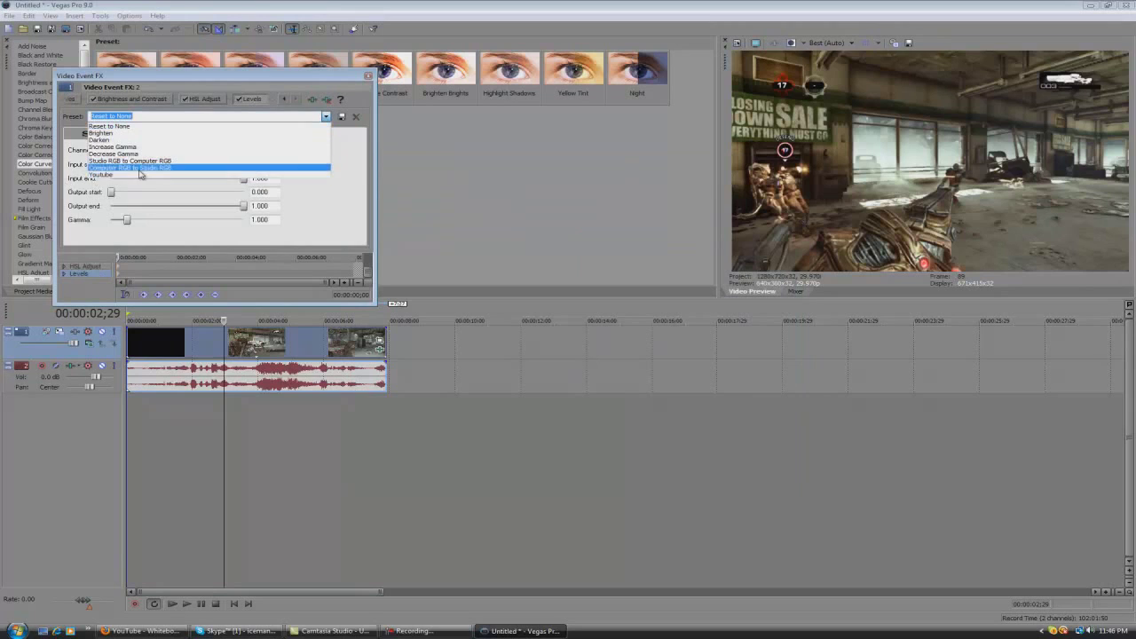
{"action": "left_click", "coordinate": [137, 177]}
{"action": "left_click", "coordinate": [258, 220]}
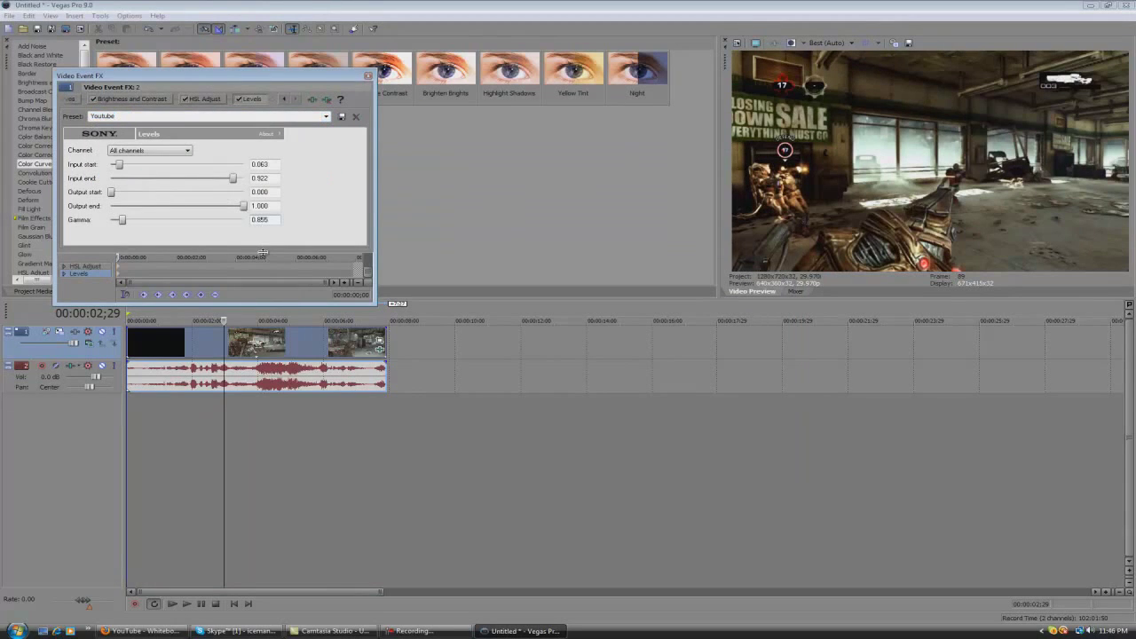
{"action": "key", "text": "Delete"}
{"action": "type", "text": "9"}
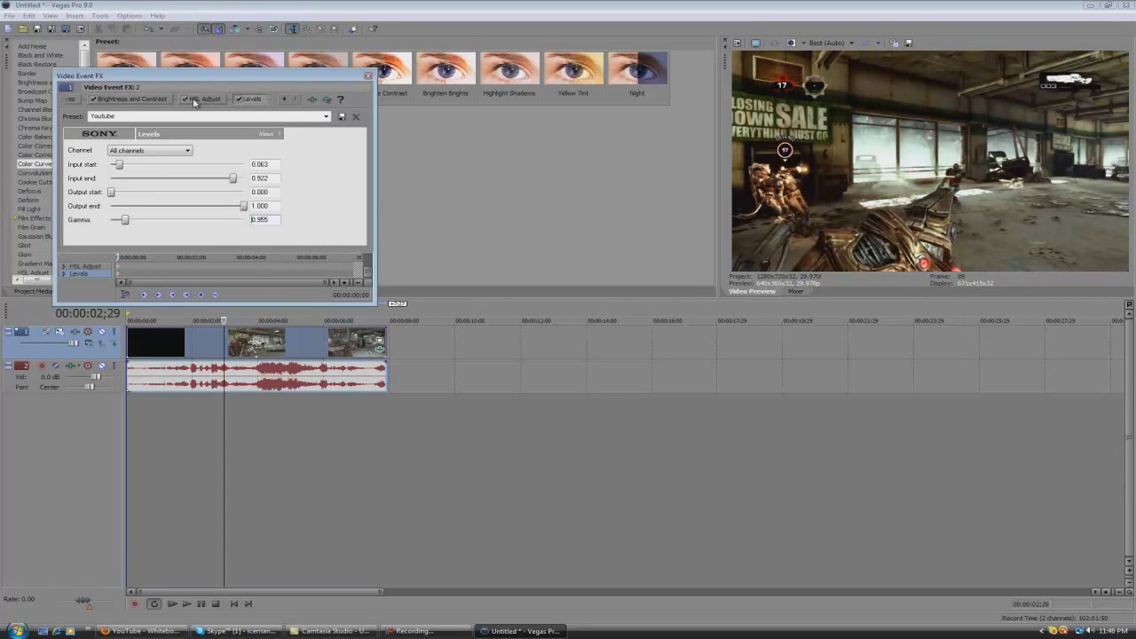
Close the effects window and scrub and play the clip to review the grade.
{"action": "left_click", "coordinate": [80, 104]}
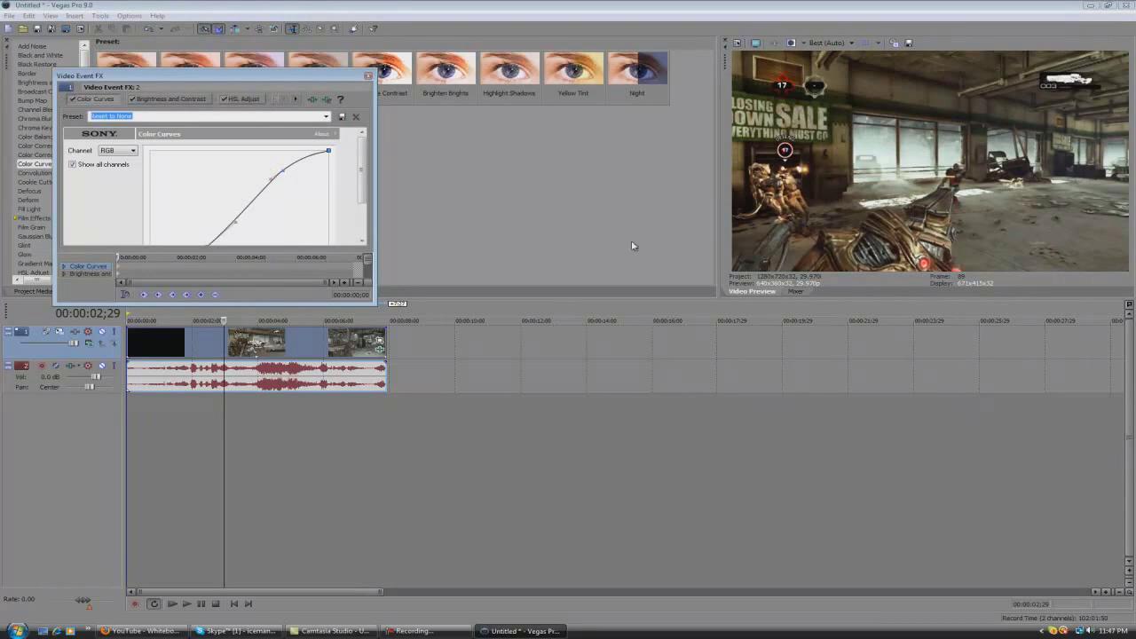
{"action": "left_click", "coordinate": [369, 78]}
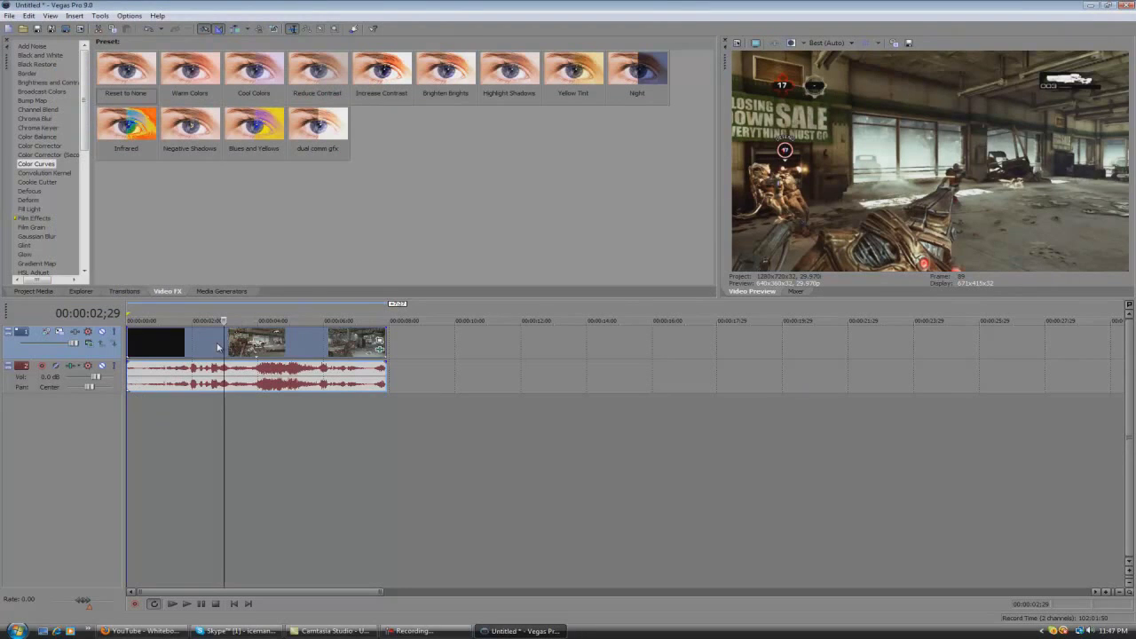
{"action": "left_click", "coordinate": [237, 321]}
{"action": "left_click_drag", "start_coordinate": [237, 321], "coordinate": [118, 313]}
{"action": "key", "text": "space"}
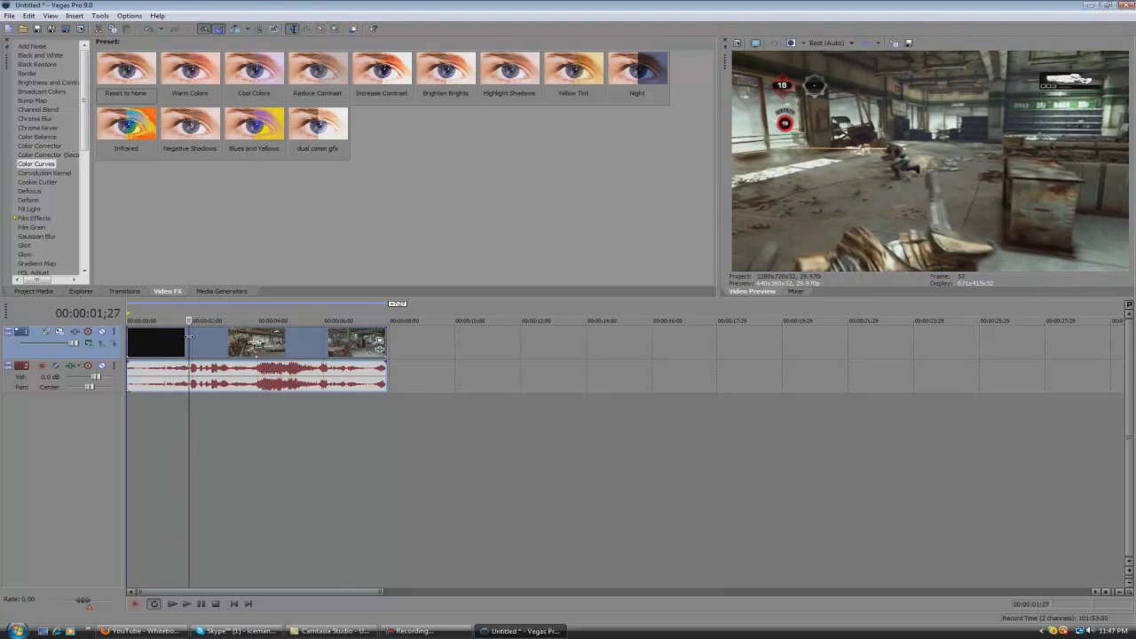
Apply a plain Gaussian Blur to the gameplay clip and preview its start.
{"action": "left_click", "coordinate": [54, 182]}
{"action": "left_click", "coordinate": [48, 237]}
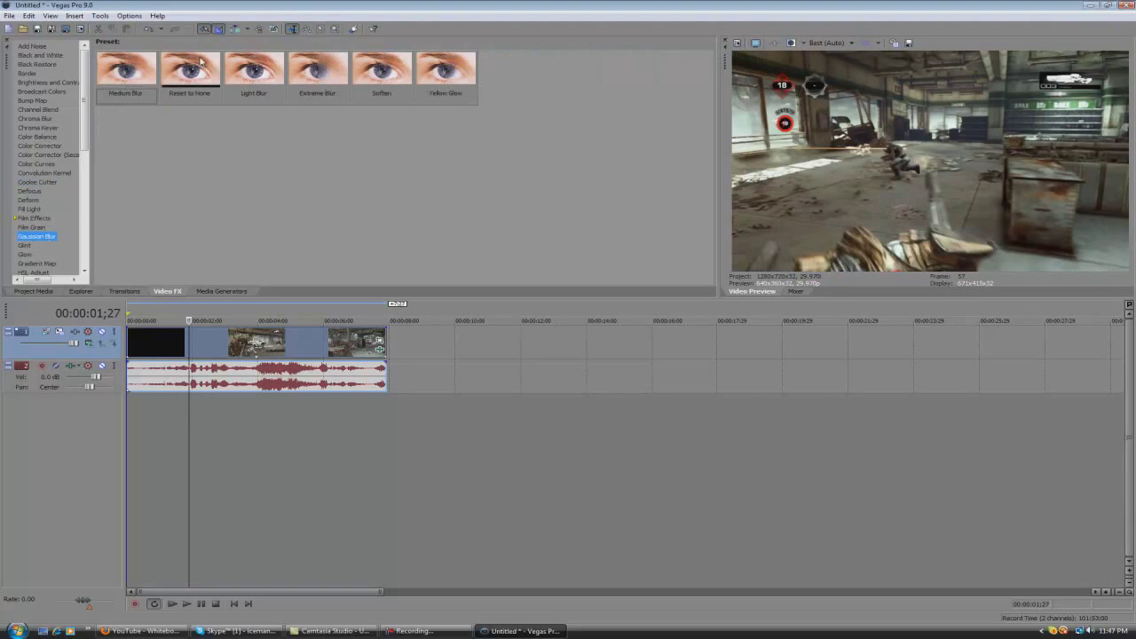
{"action": "left_click_drag", "start_coordinate": [196, 77], "coordinate": [204, 337]}
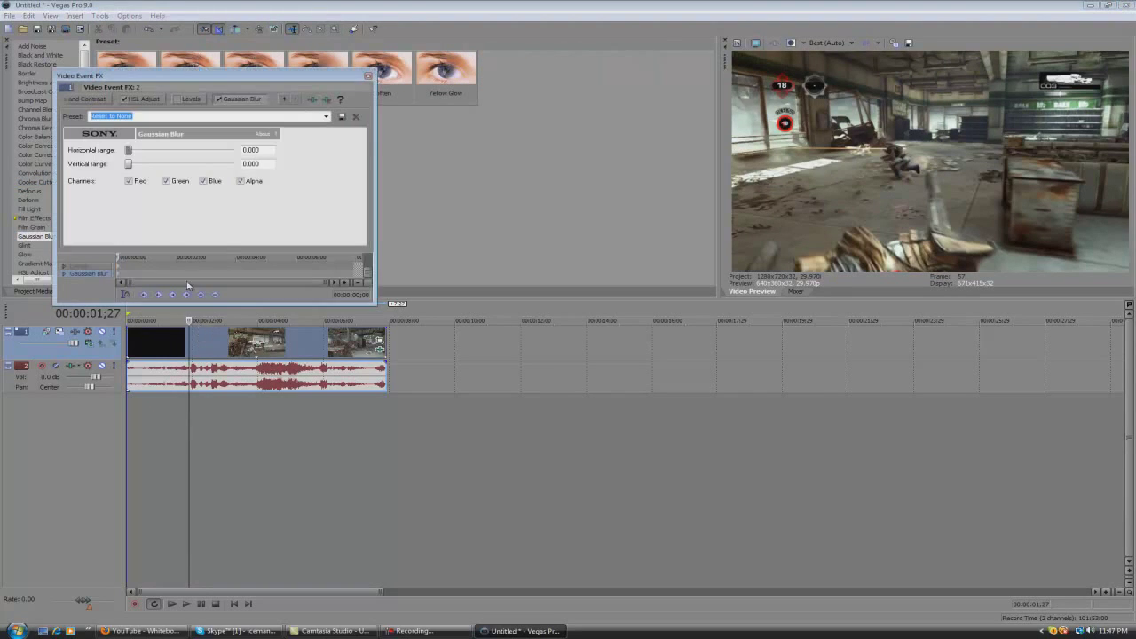
{"action": "left_click", "coordinate": [120, 272]}
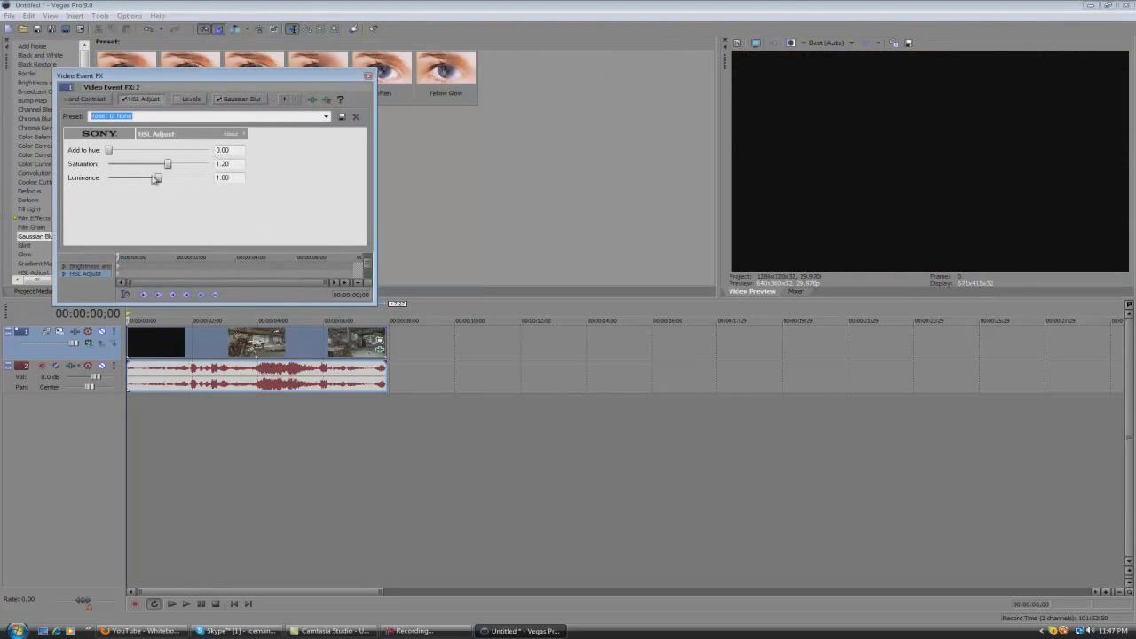
{"action": "left_click", "coordinate": [255, 100]}
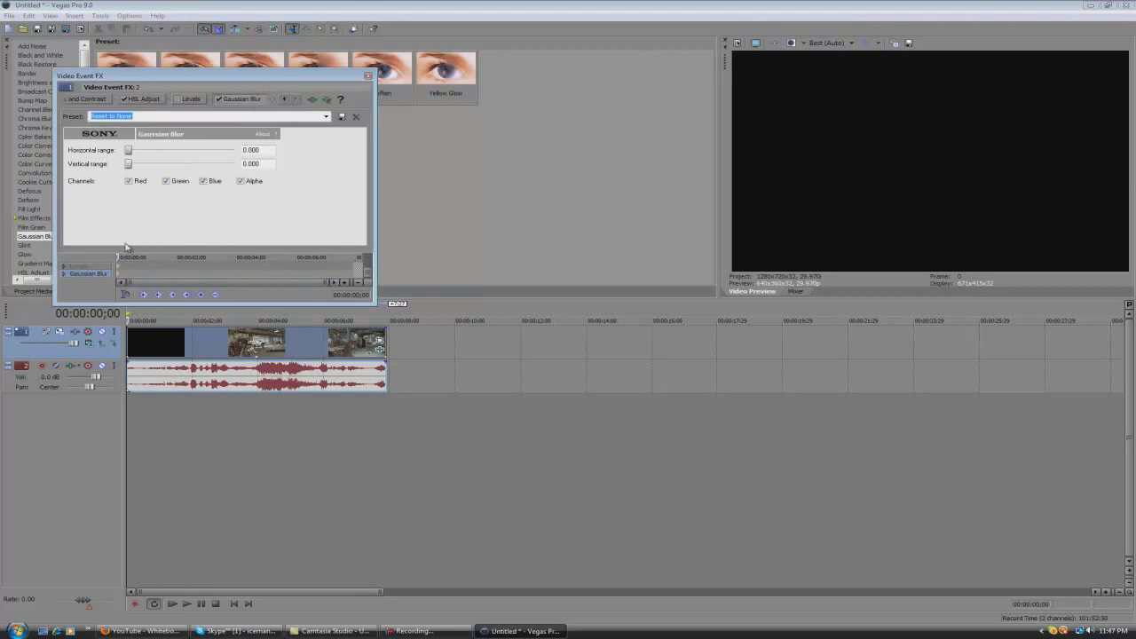
{"action": "key", "text": "space"}
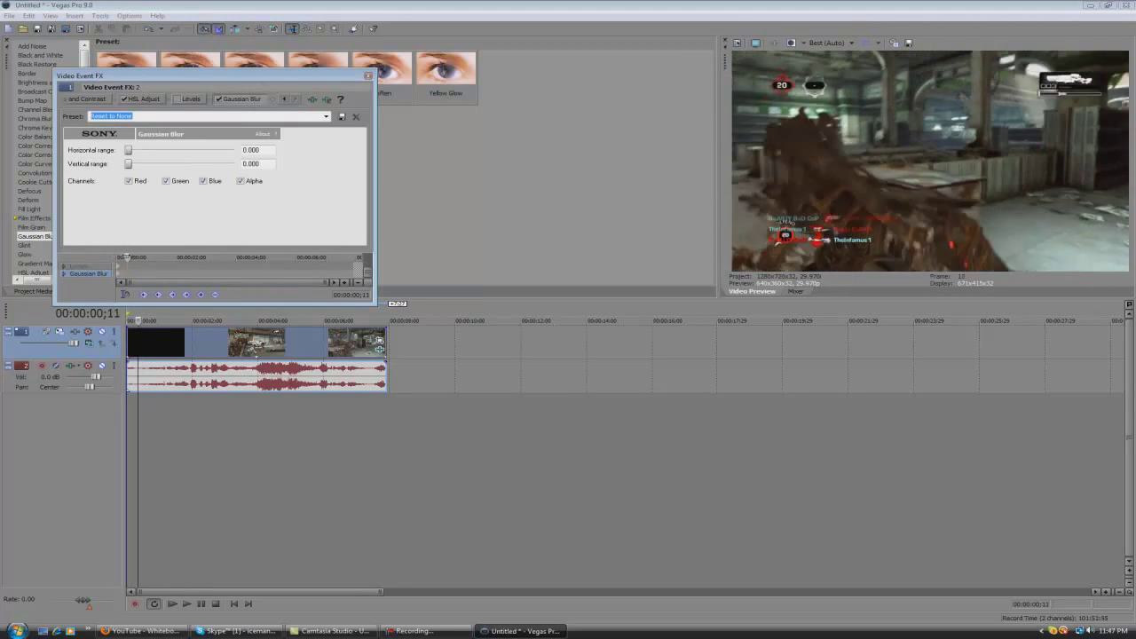
{"action": "key", "text": "space"}
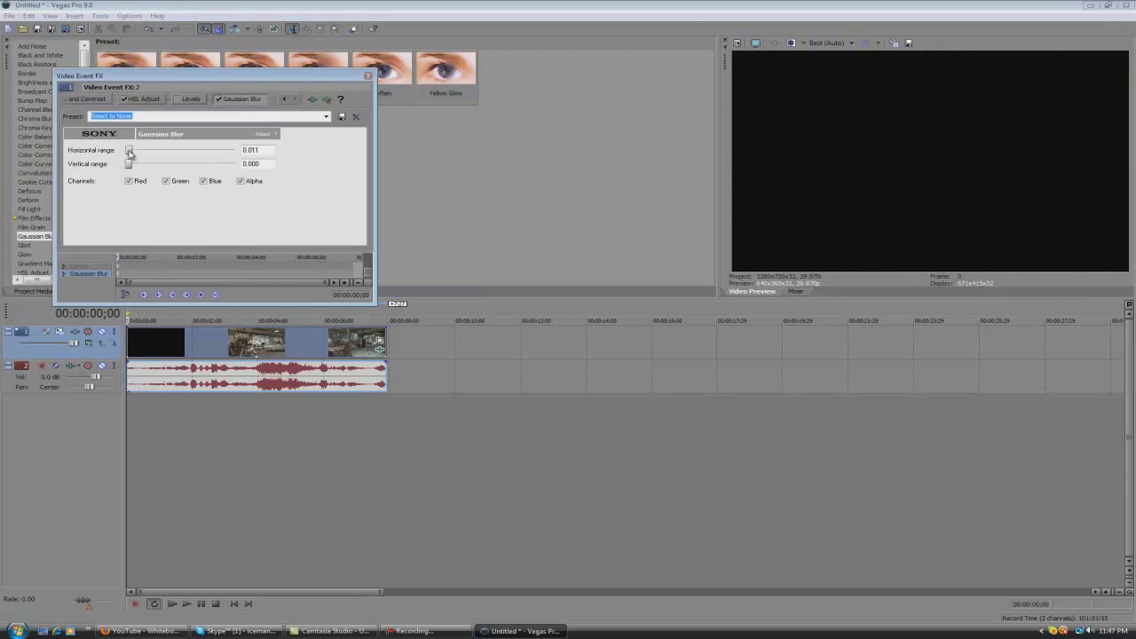
Keyframe the blur: horizontal range 0.085 at start, 0.000 at 00:00:01;13, then review.
{"action": "left_click_drag", "start_coordinate": [130, 153], "coordinate": [134, 154]}
{"action": "key", "text": "space"}
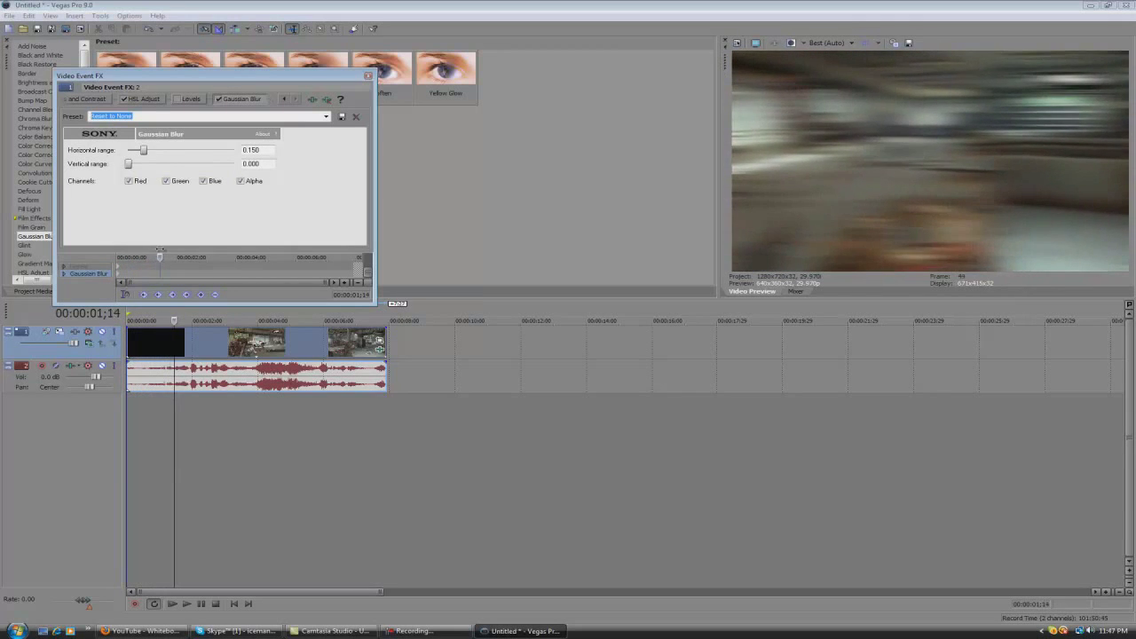
{"action": "left_click", "coordinate": [161, 254]}
{"action": "left_click", "coordinate": [200, 291]}
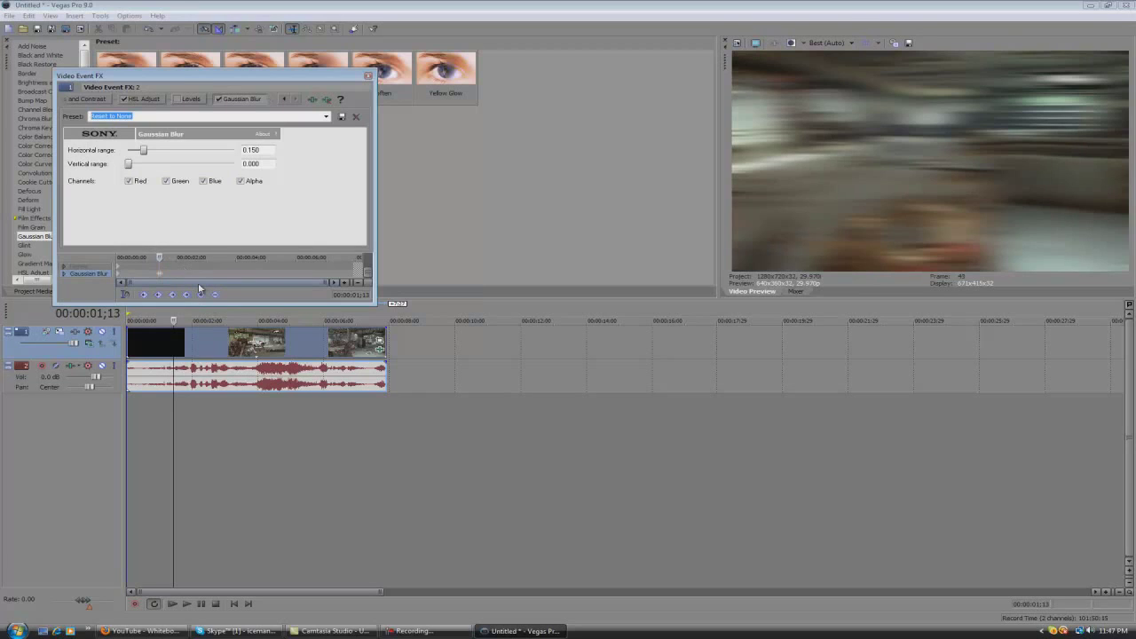
{"action": "left_click_drag", "start_coordinate": [142, 151], "coordinate": [140, 150]}
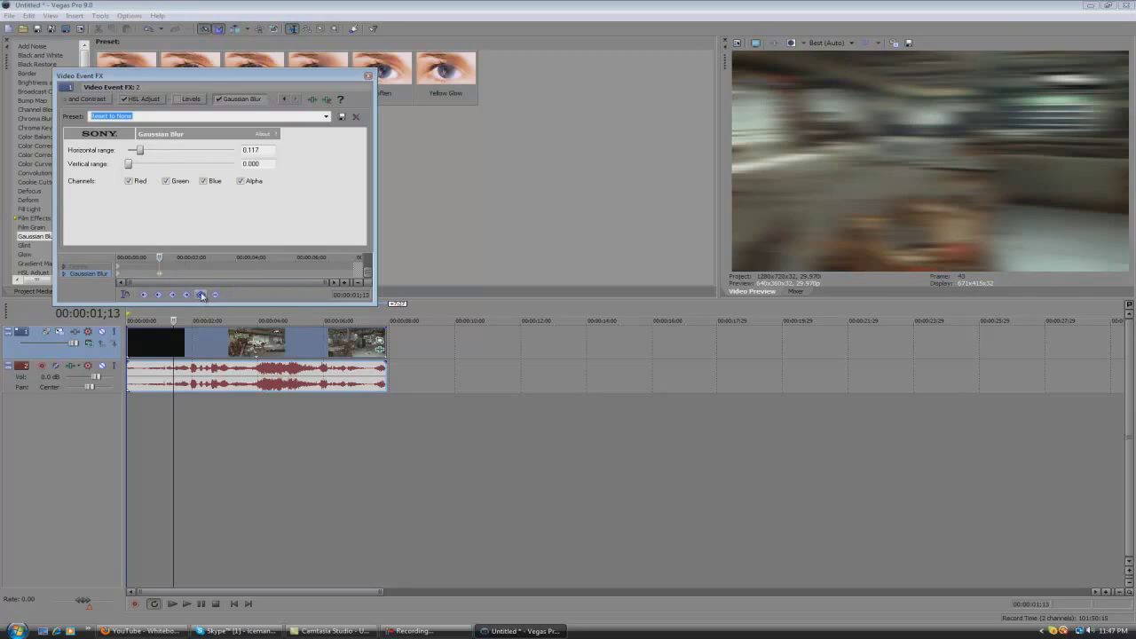
{"action": "left_click_drag", "start_coordinate": [139, 152], "coordinate": [128, 150]}
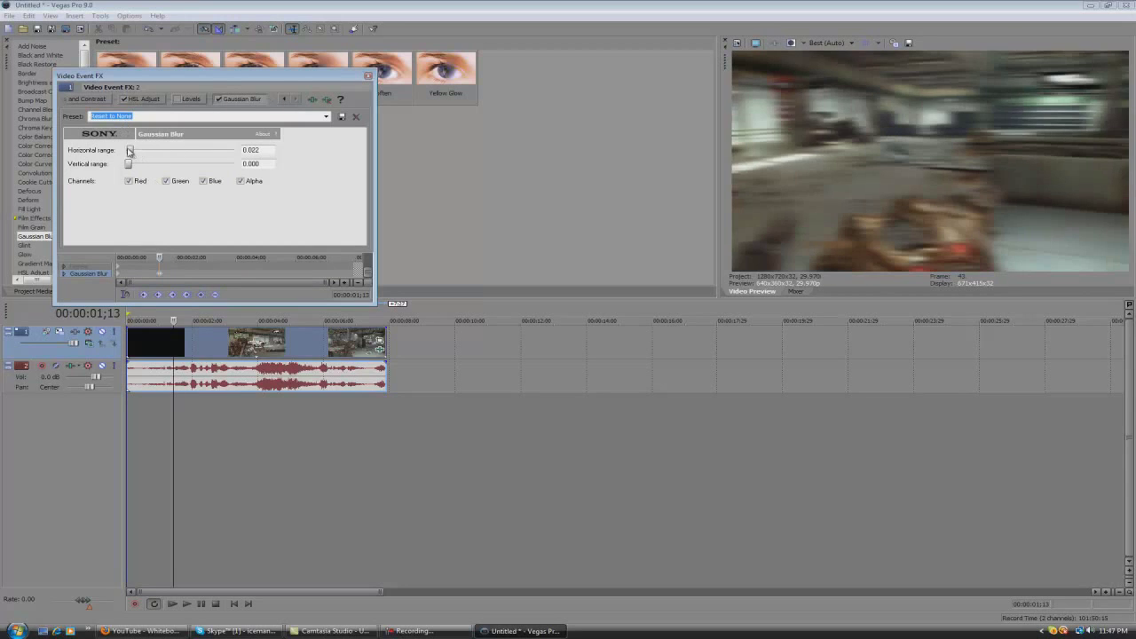
{"action": "left_click_drag", "start_coordinate": [159, 257], "coordinate": [207, 255]}
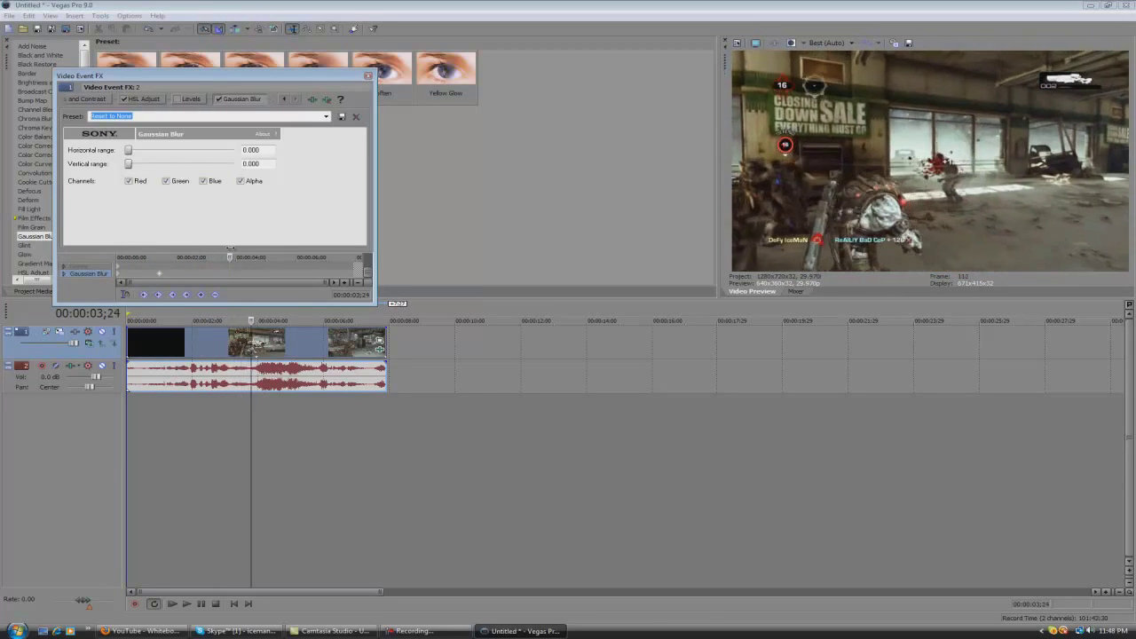
{"action": "left_click_drag", "start_coordinate": [229, 250], "coordinate": [213, 249]}
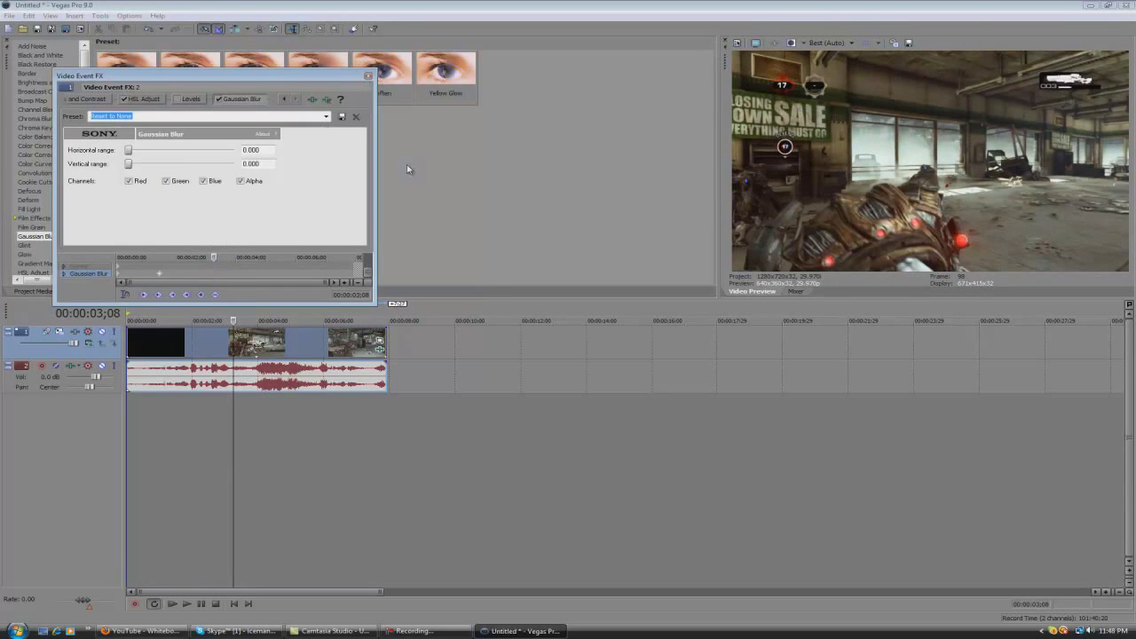
Apply the Glow 'Reset to None' preset to the clip and move to the flash start.
{"action": "left_click", "coordinate": [368, 75]}
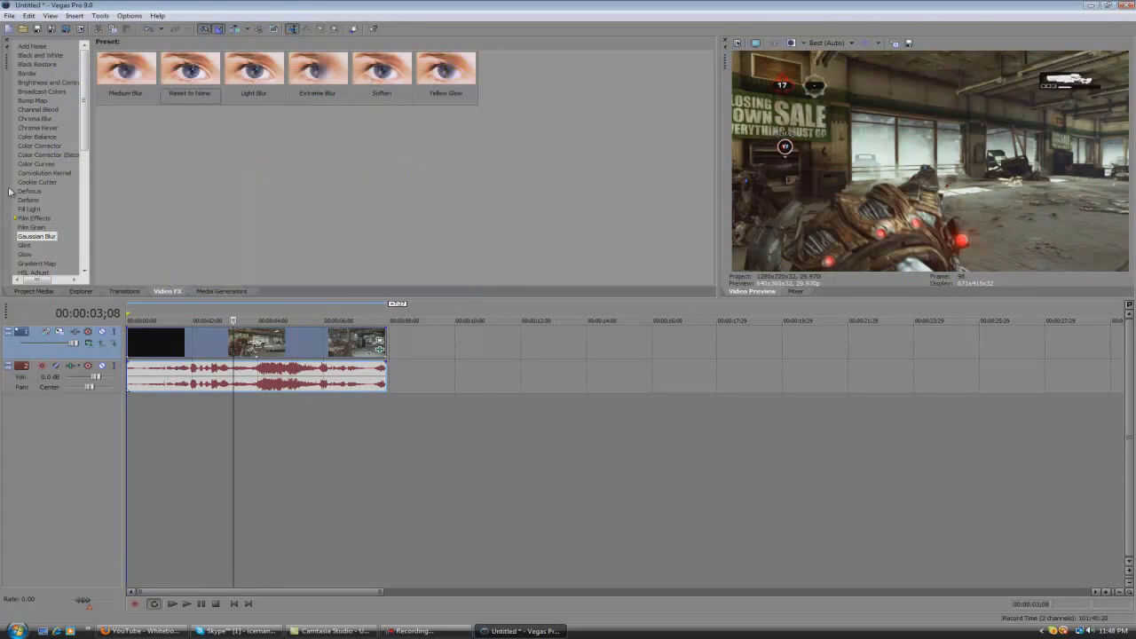
{"action": "left_click", "coordinate": [31, 254]}
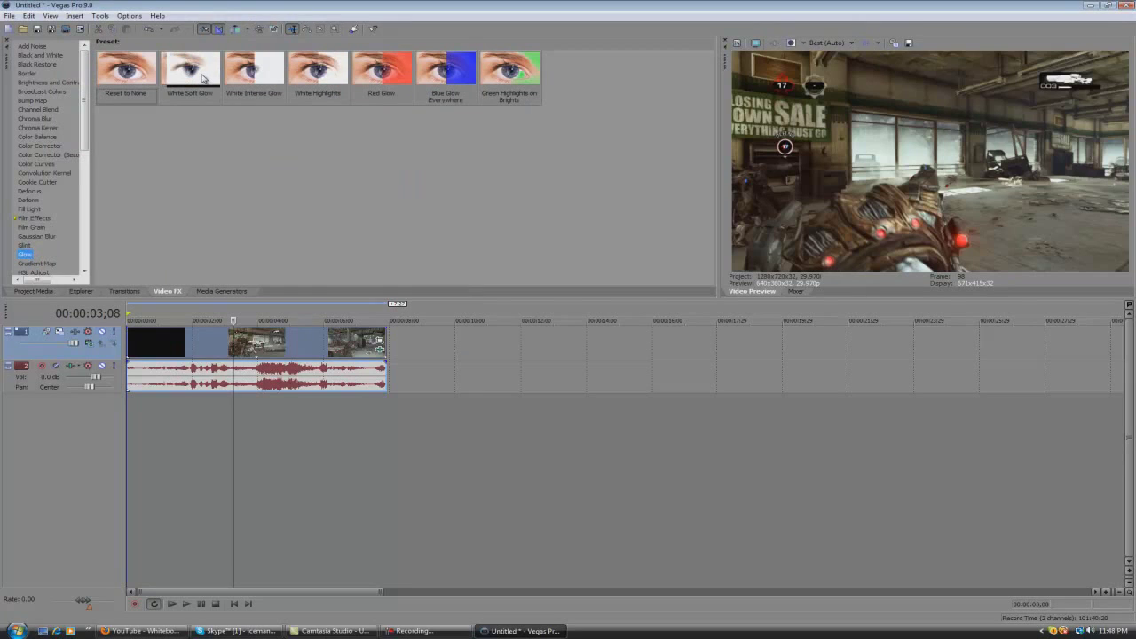
{"action": "left_click_drag", "start_coordinate": [133, 82], "coordinate": [265, 339]}
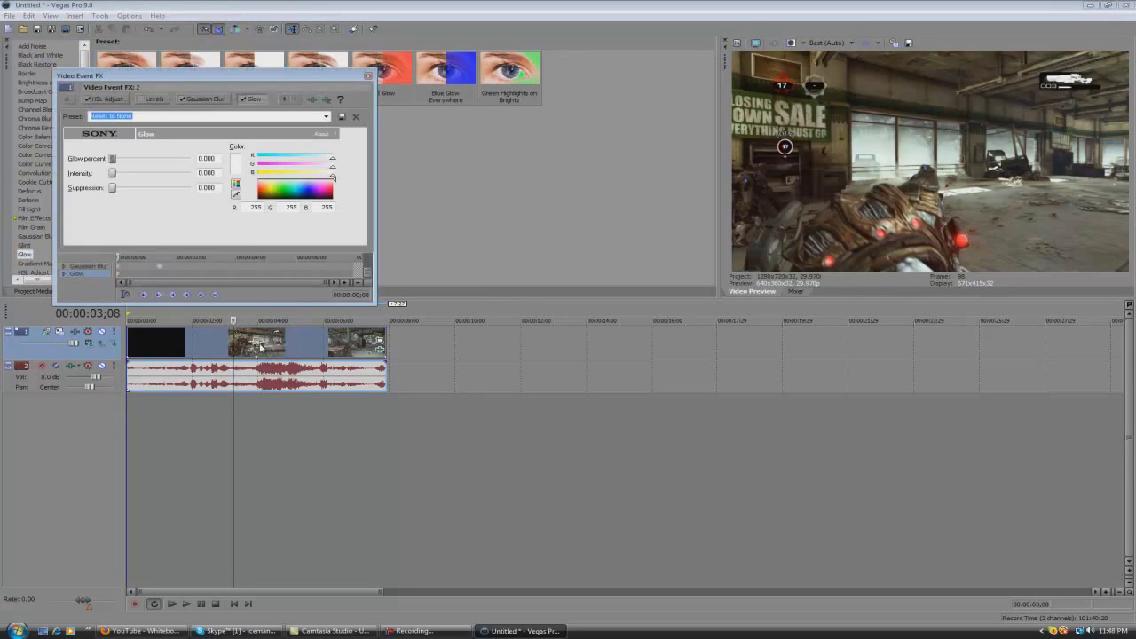
{"action": "left_click", "coordinate": [197, 269]}
{"action": "left_click_drag", "start_coordinate": [196, 270], "coordinate": [211, 282]}
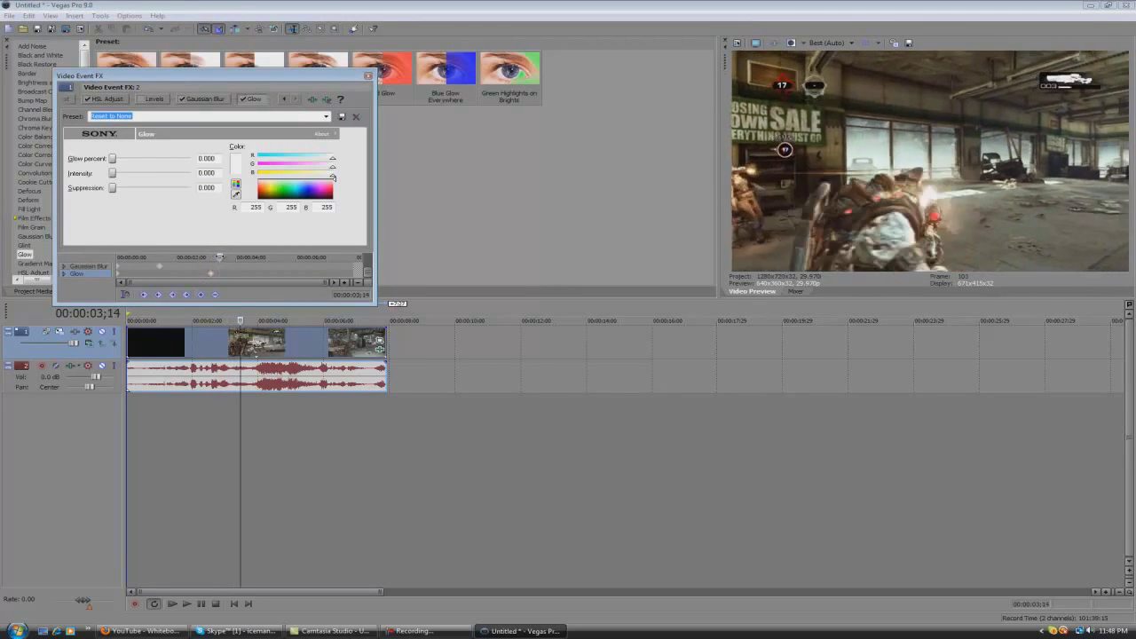
Keyframe Glow intensity to 3.332, then reset the next keyframe to None and close.
{"action": "left_click", "coordinate": [201, 294]}
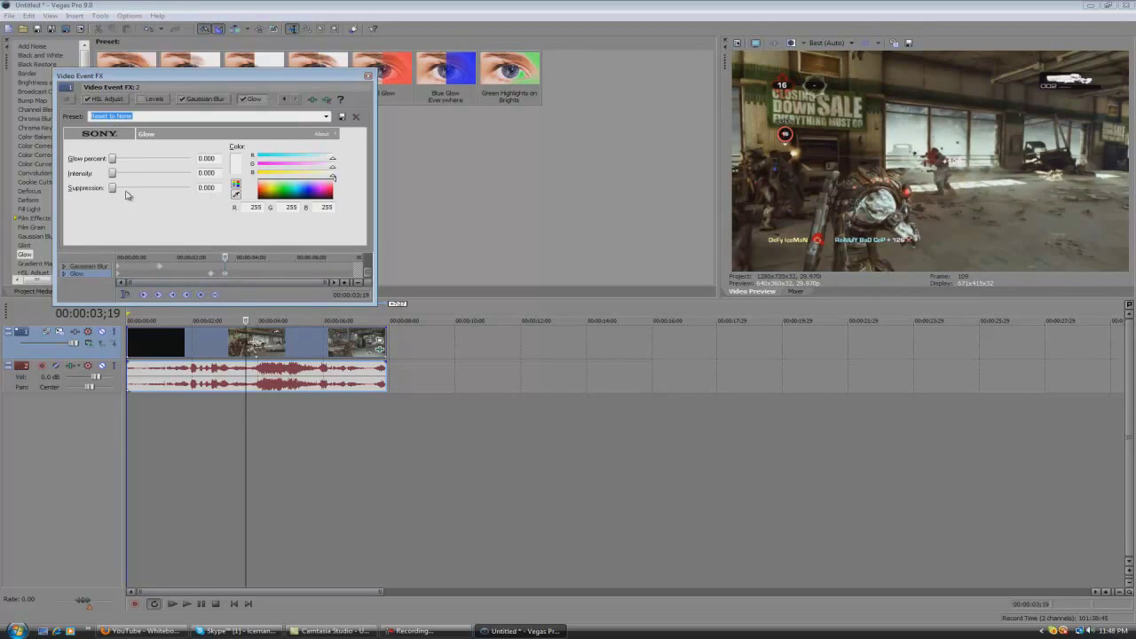
{"action": "left_click_drag", "start_coordinate": [112, 174], "coordinate": [129, 189]}
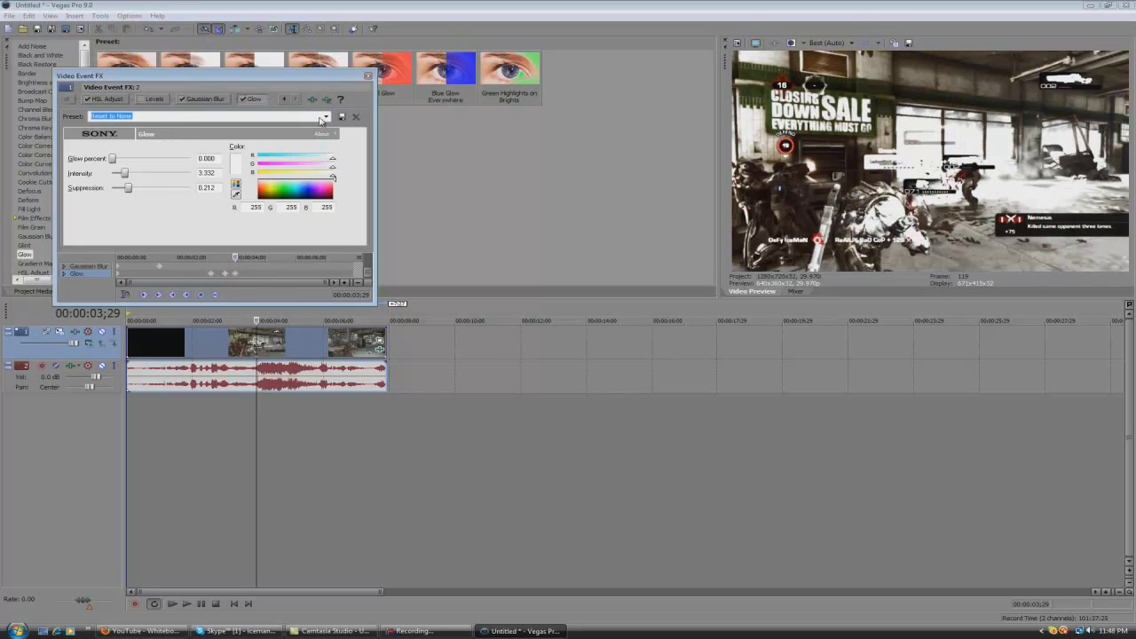
{"action": "left_click", "coordinate": [323, 118]}
{"action": "left_click", "coordinate": [151, 128]}
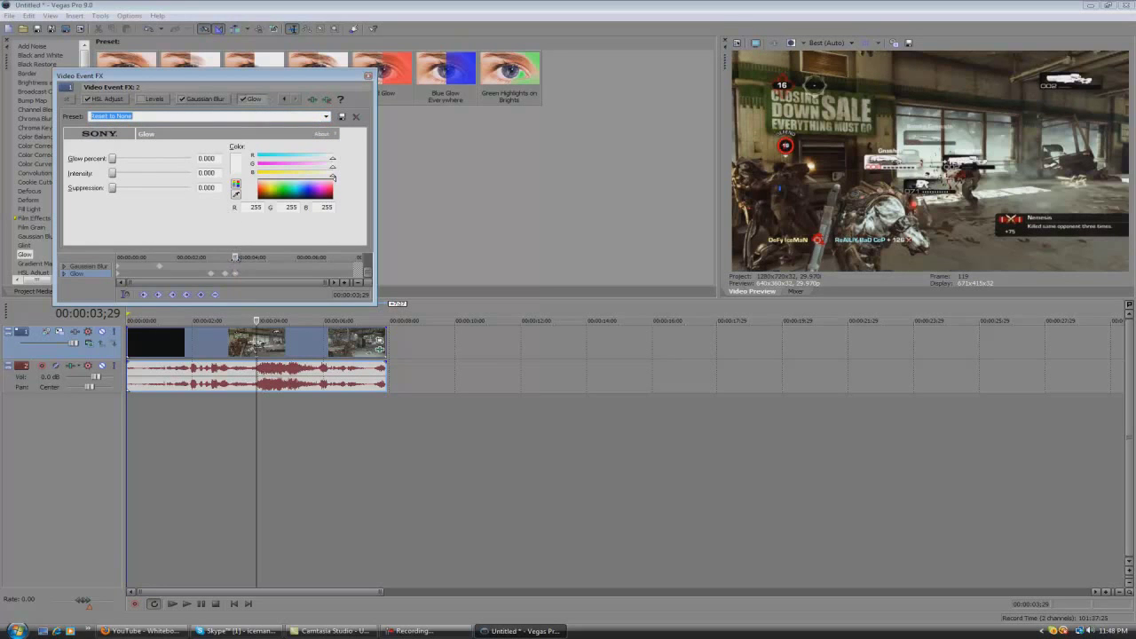
{"action": "mouse_move", "coordinate": [257, 342]}
{"action": "left_mouse_down"}
{"action": "mouse_move", "coordinate": [232, 344]}
{"action": "mouse_move", "coordinate": [264, 344]}
{"action": "left_mouse_up"}
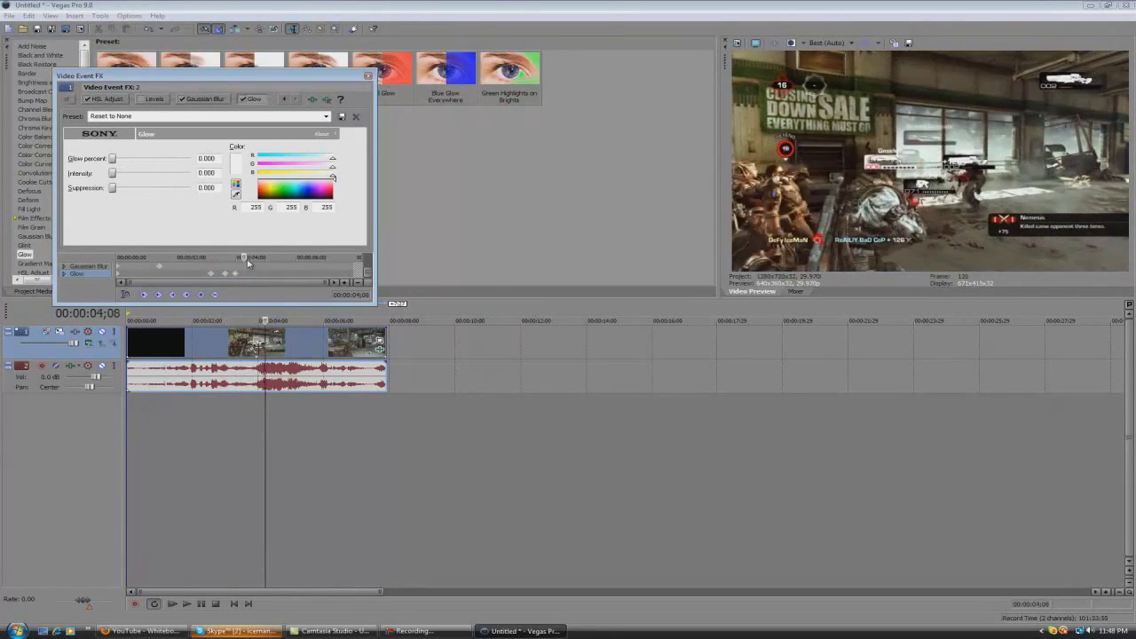
{"action": "left_click_drag", "start_coordinate": [249, 263], "coordinate": [261, 263]}
{"action": "left_click", "coordinate": [368, 75]}
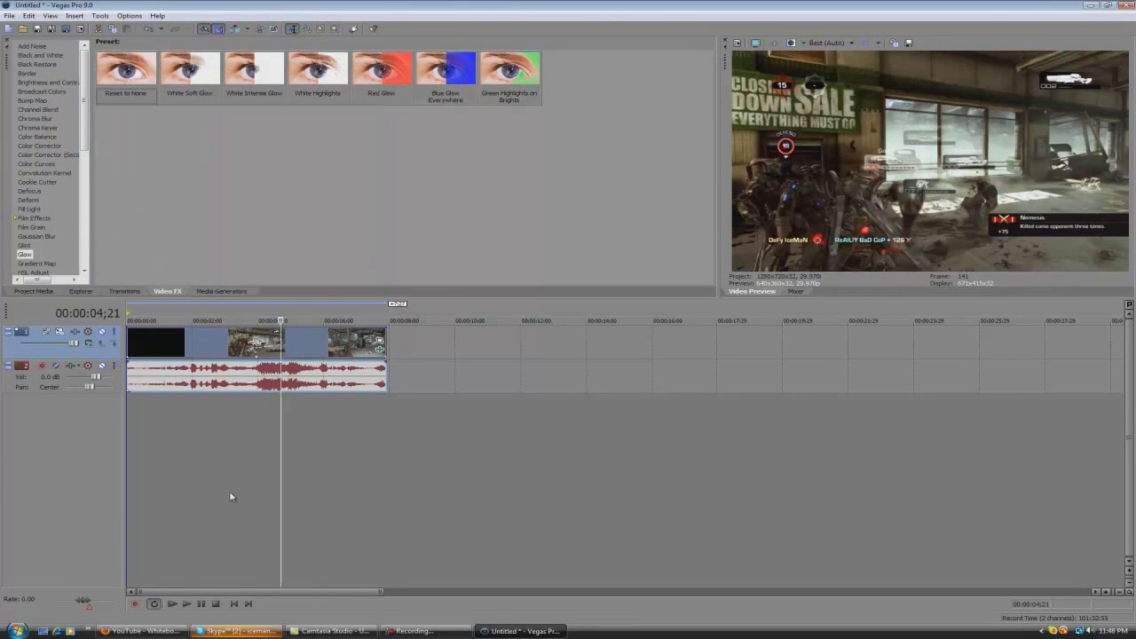
Play back the effects from the start, then select the whole ~7-second clip as the region.
{"action": "left_click", "coordinate": [173, 605]}
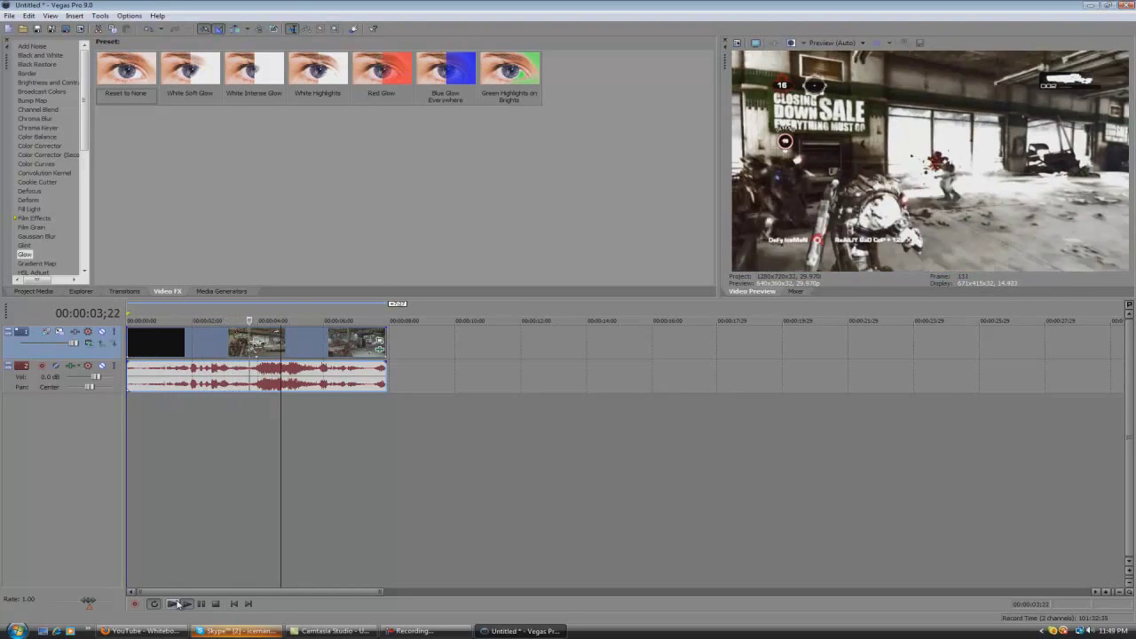
{"action": "left_click", "coordinate": [201, 604]}
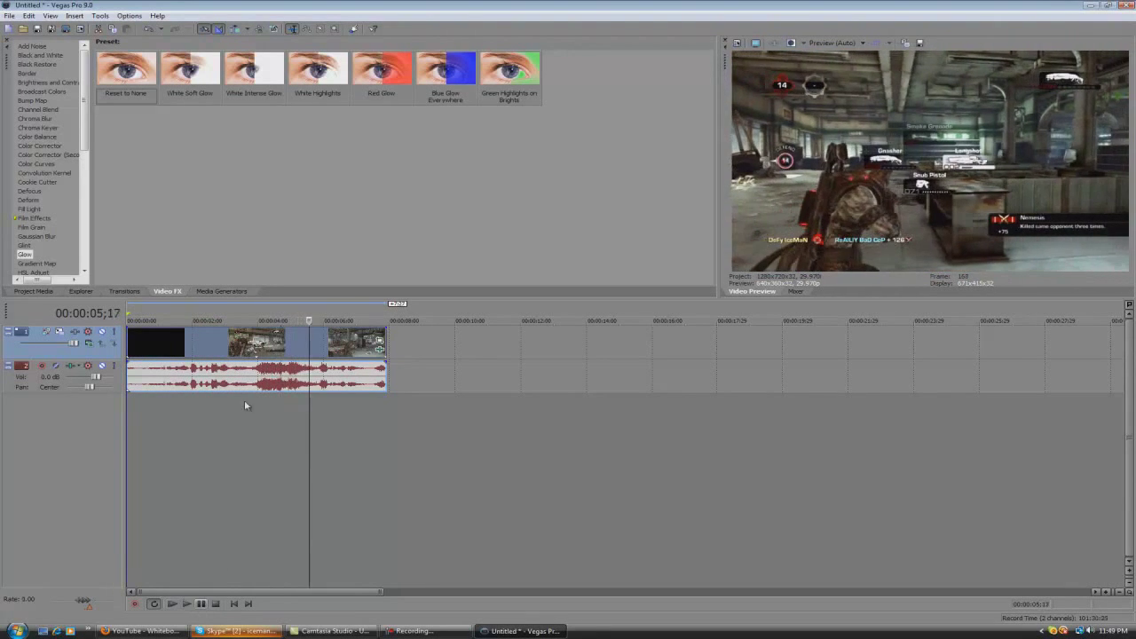
{"action": "left_click_drag", "start_coordinate": [254, 353], "coordinate": [330, 353]}
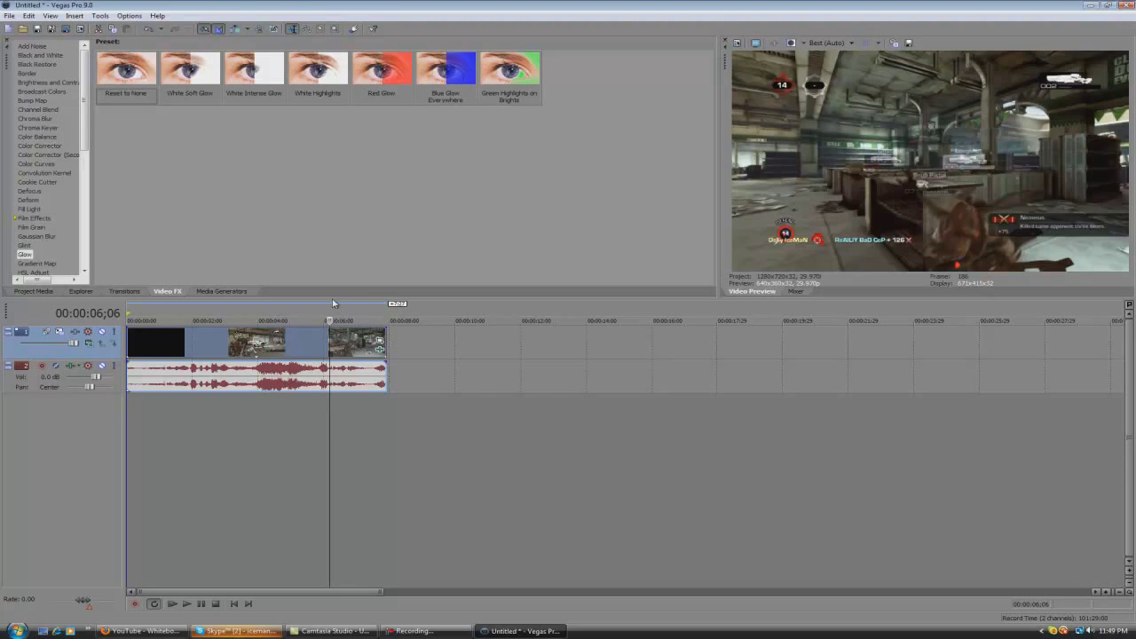
{"action": "left_click", "coordinate": [352, 351]}
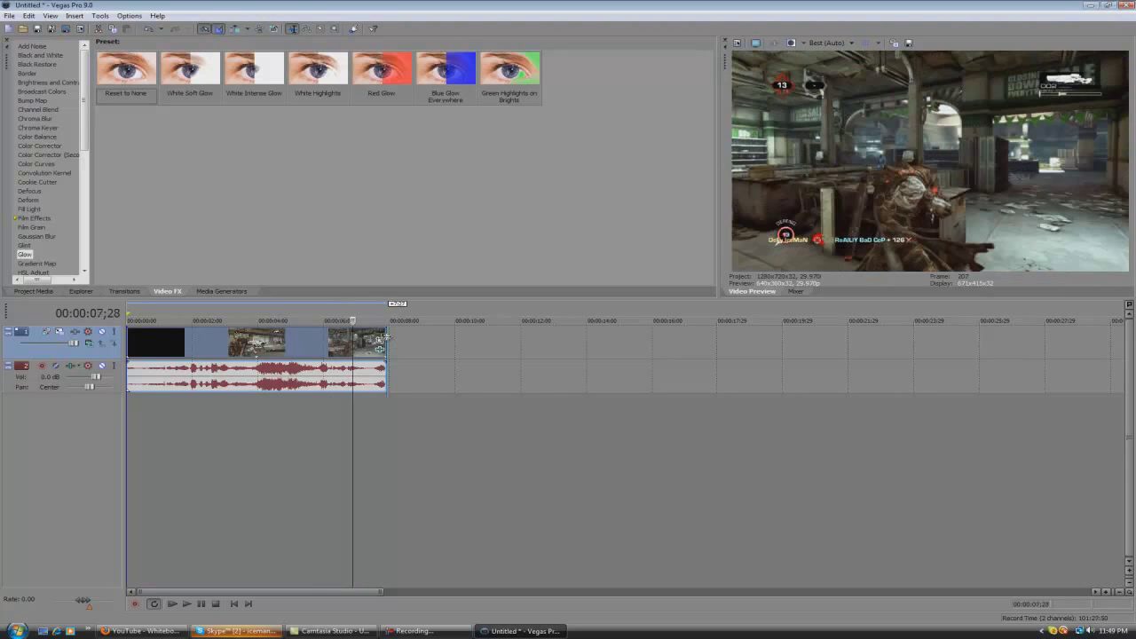
{"action": "left_click", "coordinate": [387, 330]}
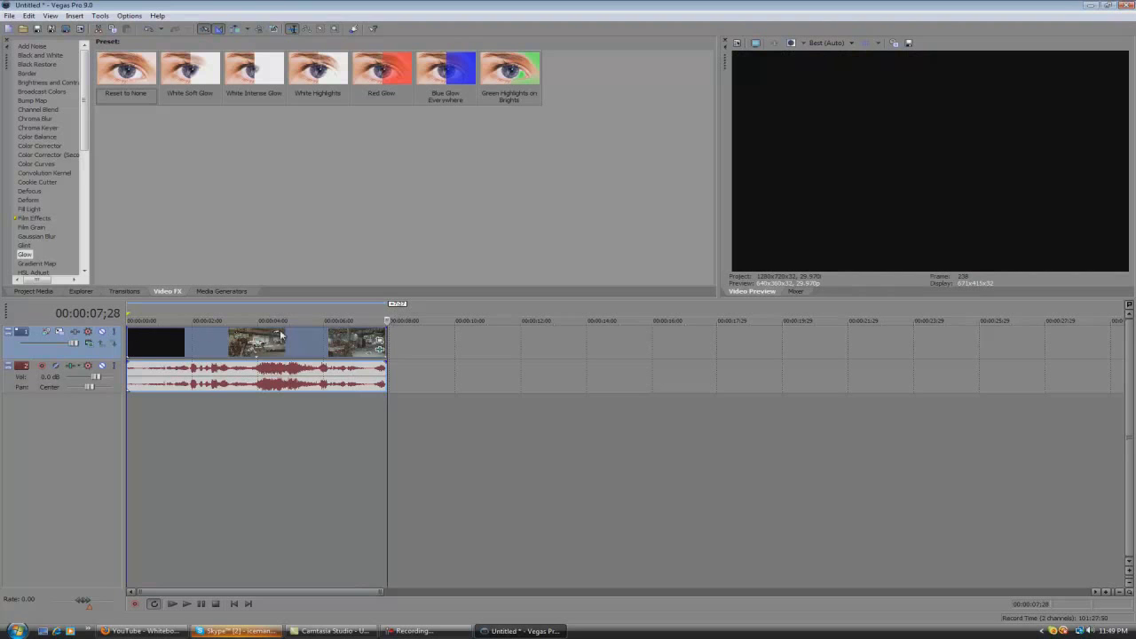
{"action": "left_click_drag", "start_coordinate": [389, 314], "coordinate": [124, 312]}
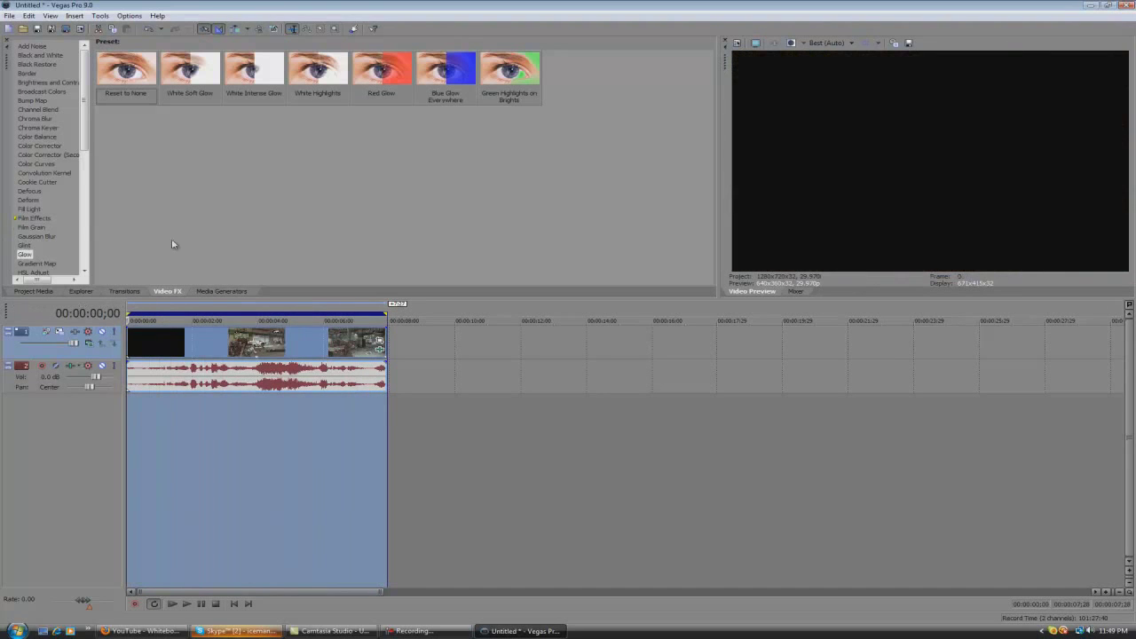
Check the WMV YT HD template settings: 1280x720 video, 3M bit rate, Best quality.
{"action": "left_click", "coordinate": [9, 15]}
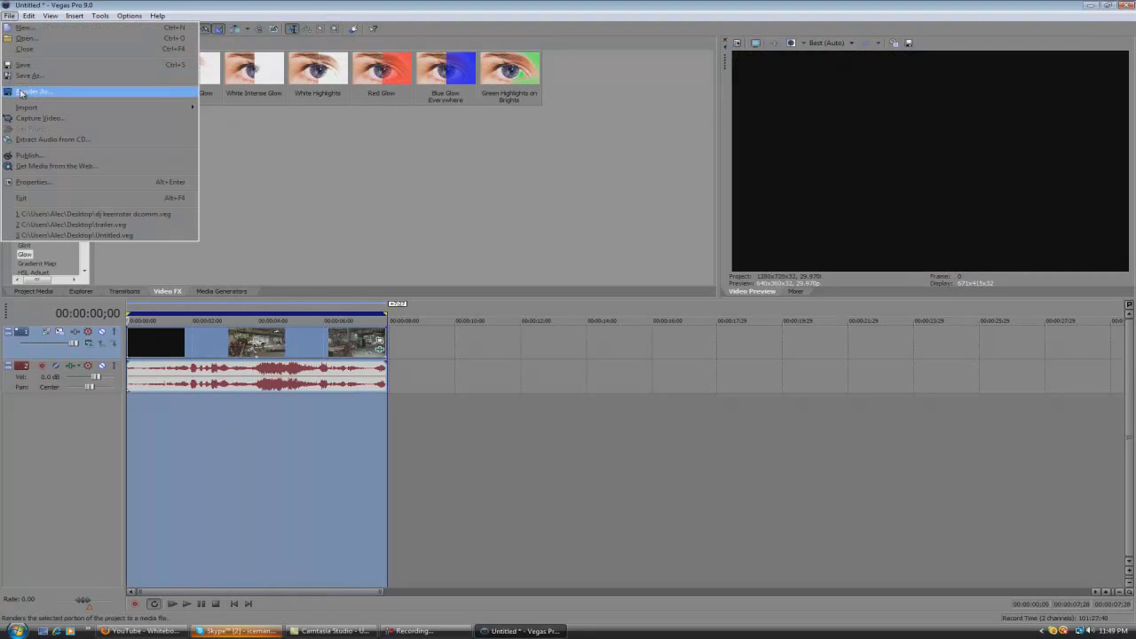
{"action": "left_click", "coordinate": [22, 93]}
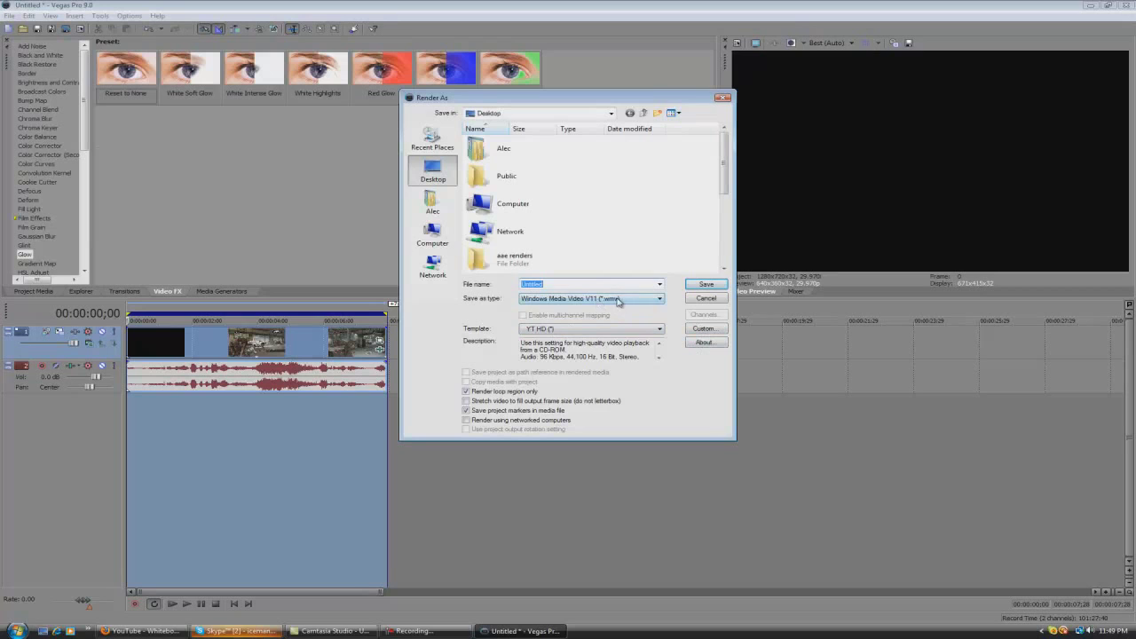
{"action": "left_click", "coordinate": [704, 331]}
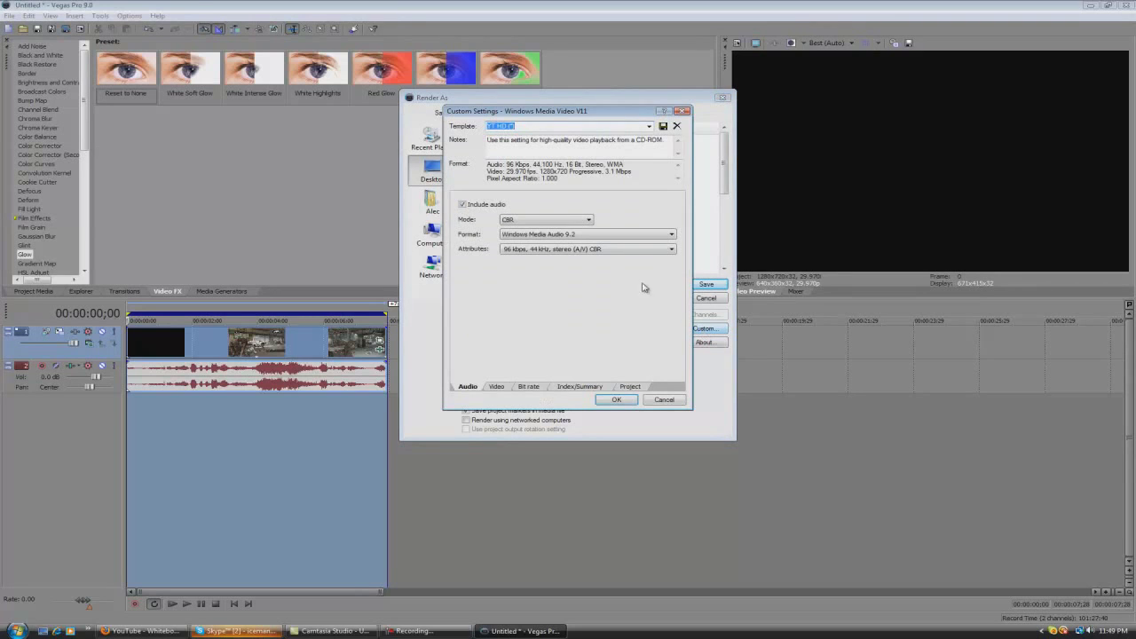
{"action": "left_click", "coordinate": [566, 126]}
{"action": "left_click", "coordinate": [497, 388]}
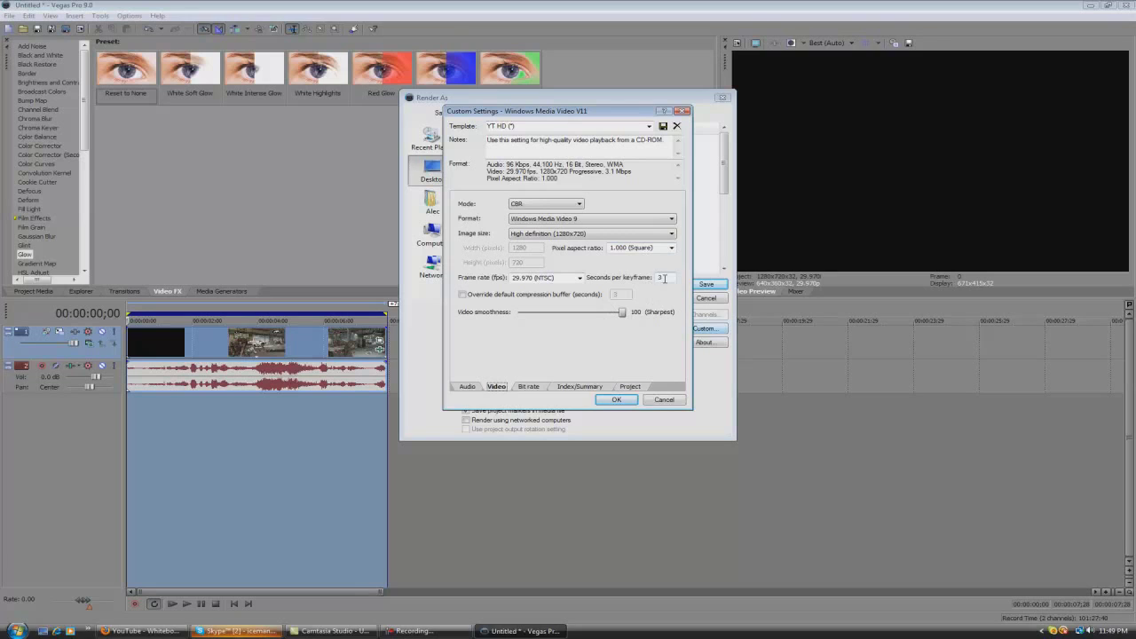
{"action": "left_click", "coordinate": [534, 386]}
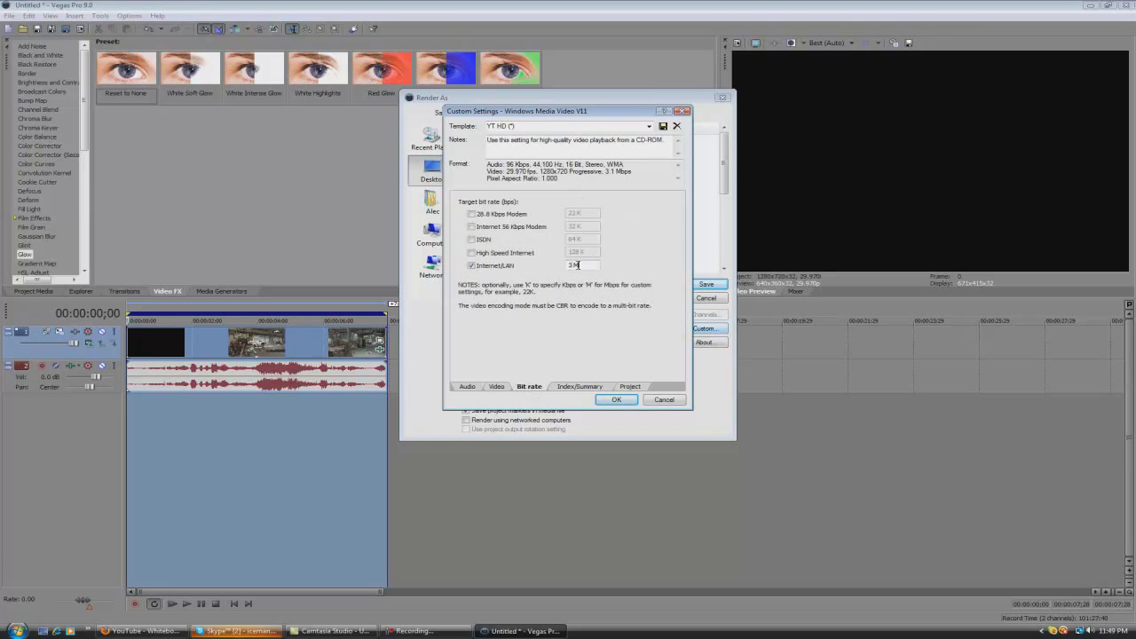
{"action": "left_click", "coordinate": [580, 386]}
{"action": "left_click", "coordinate": [629, 386]}
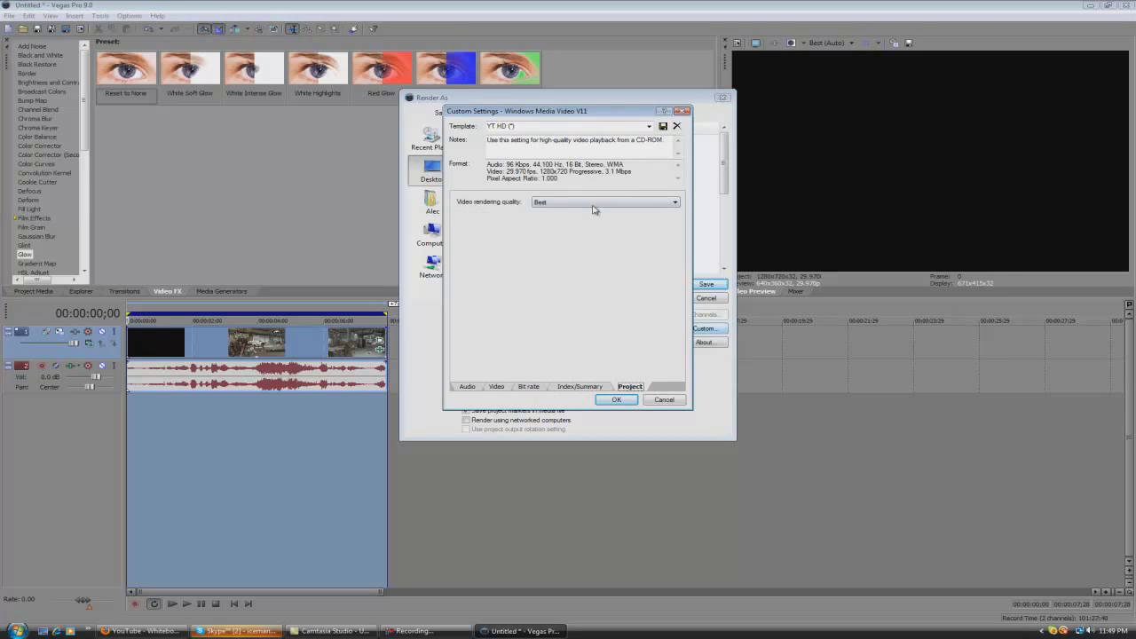
{"action": "left_click", "coordinate": [609, 399]}
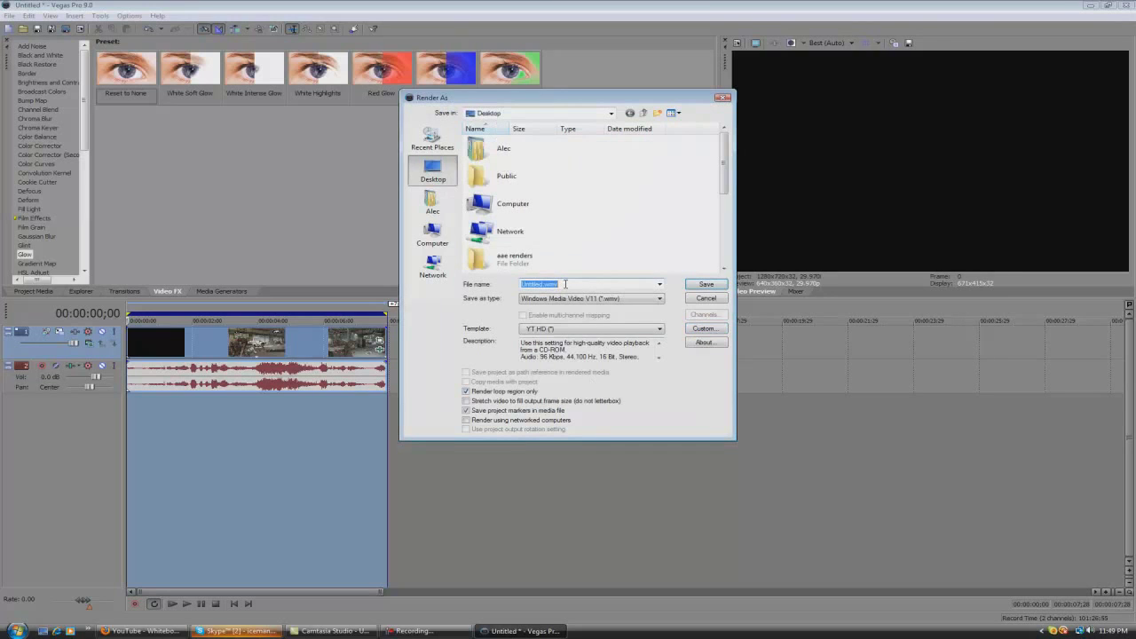
Enter the file name and start rendering blindfire.wmv to the Desktop.
{"action": "type", "text": "1"}
{"action": "key", "text": "Return"}
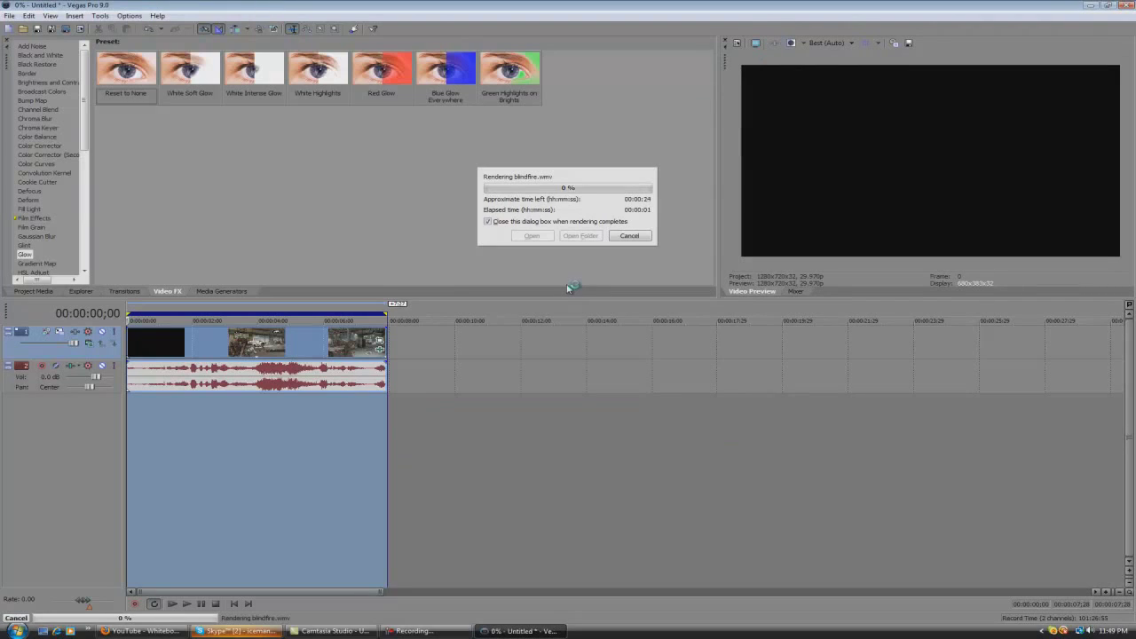